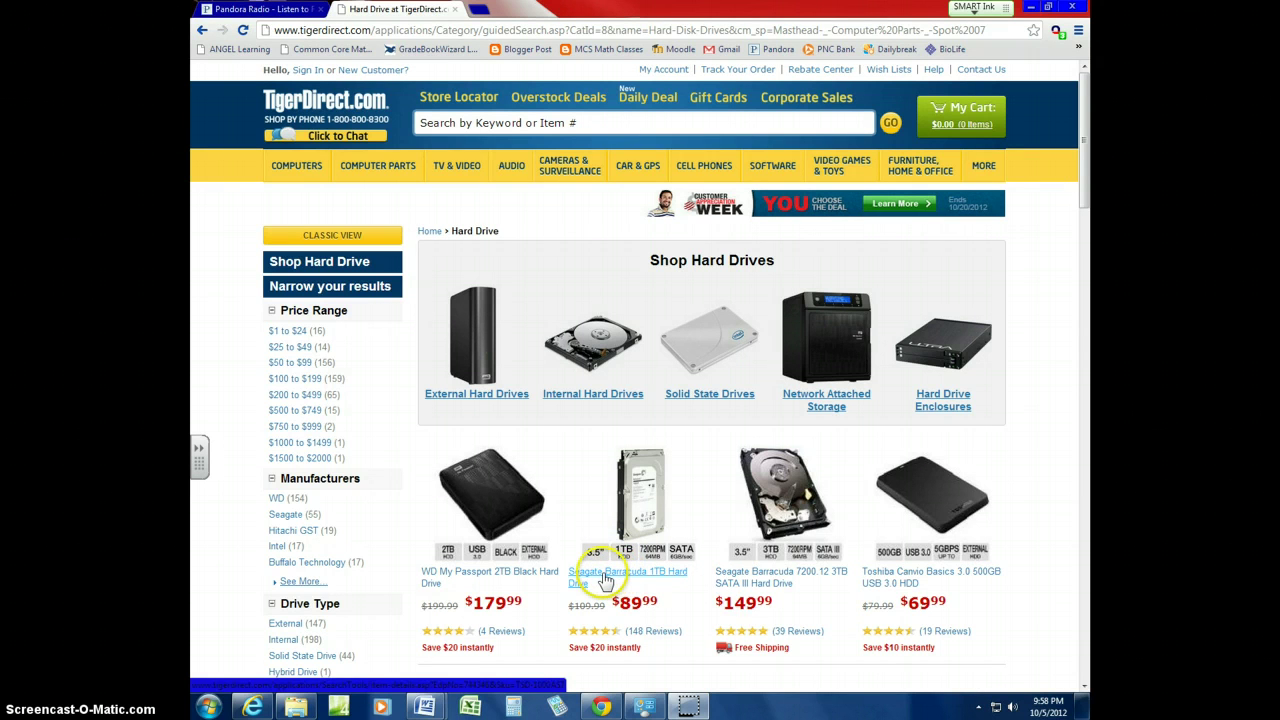
# - Add the Seagate Barracuda 1TB hard drive to the cart and proceed to checkout without a warranty plan
pyautogui.click(607, 583)
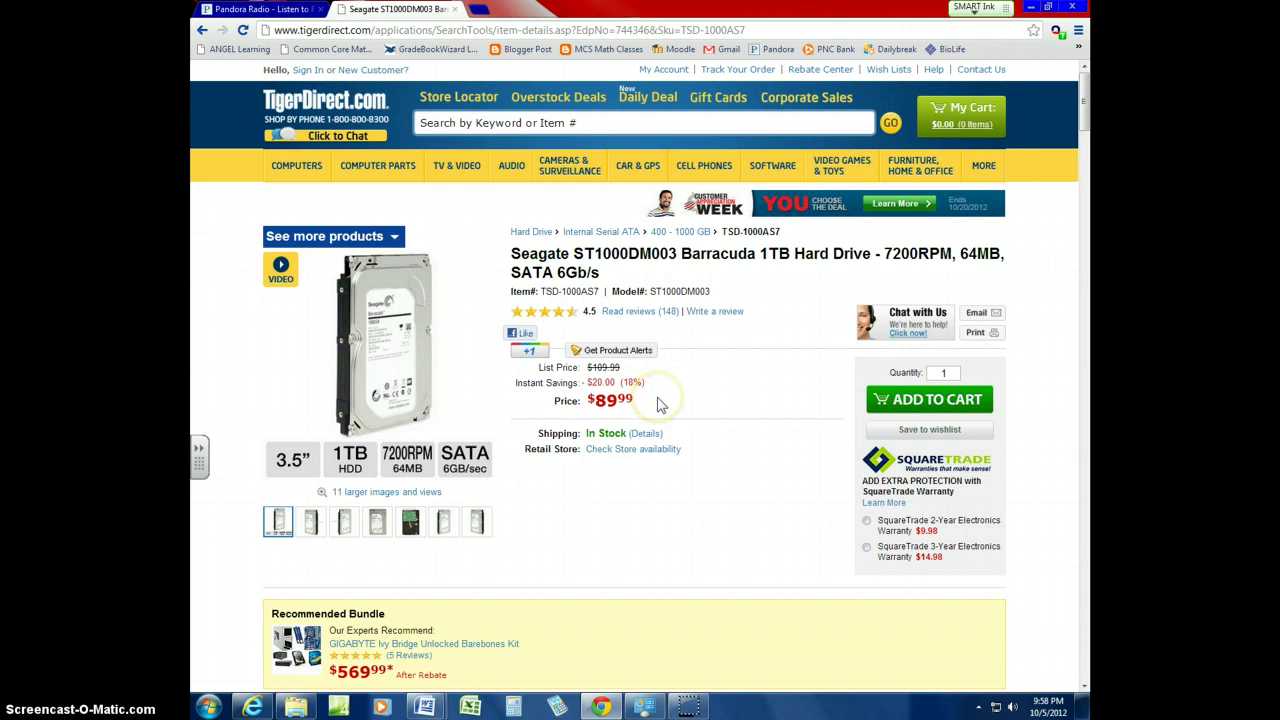
pyautogui.click(907, 403)
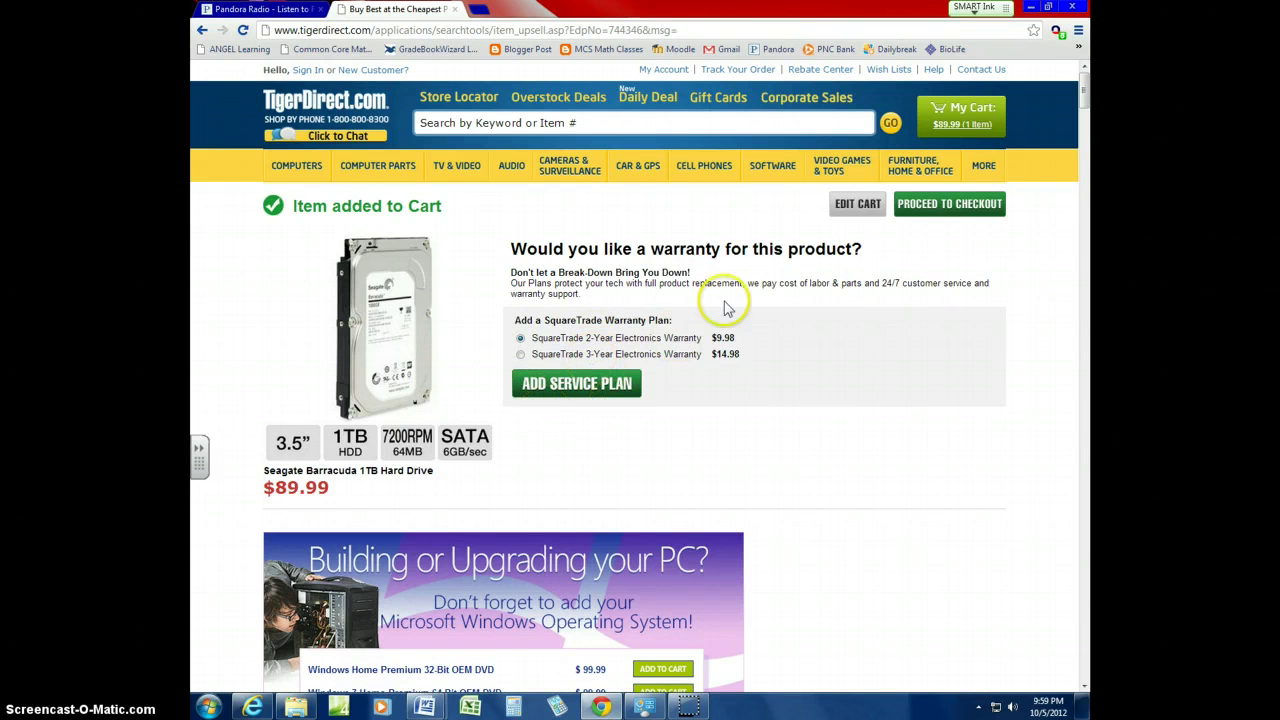
pyautogui.click(949, 210)
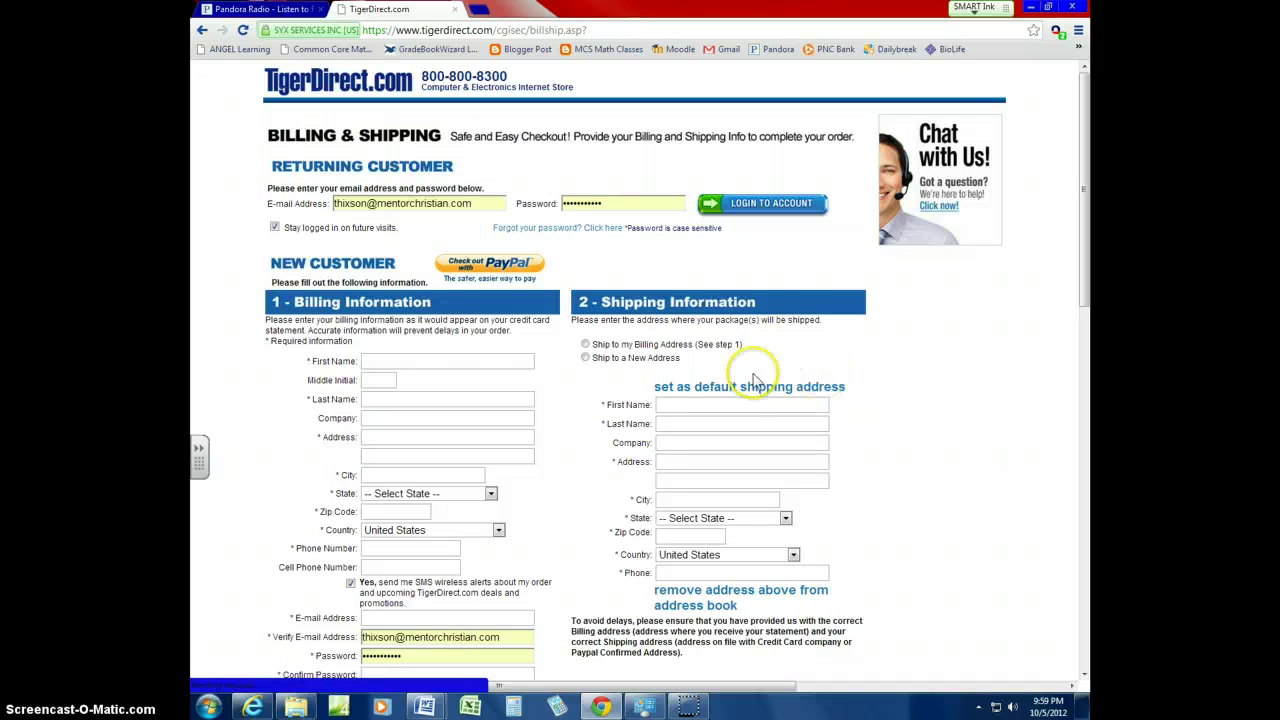
# - Look through the checkout form's billing, shipping, order review and payment sections
pyautogui.scroll(-4, 229, 289)
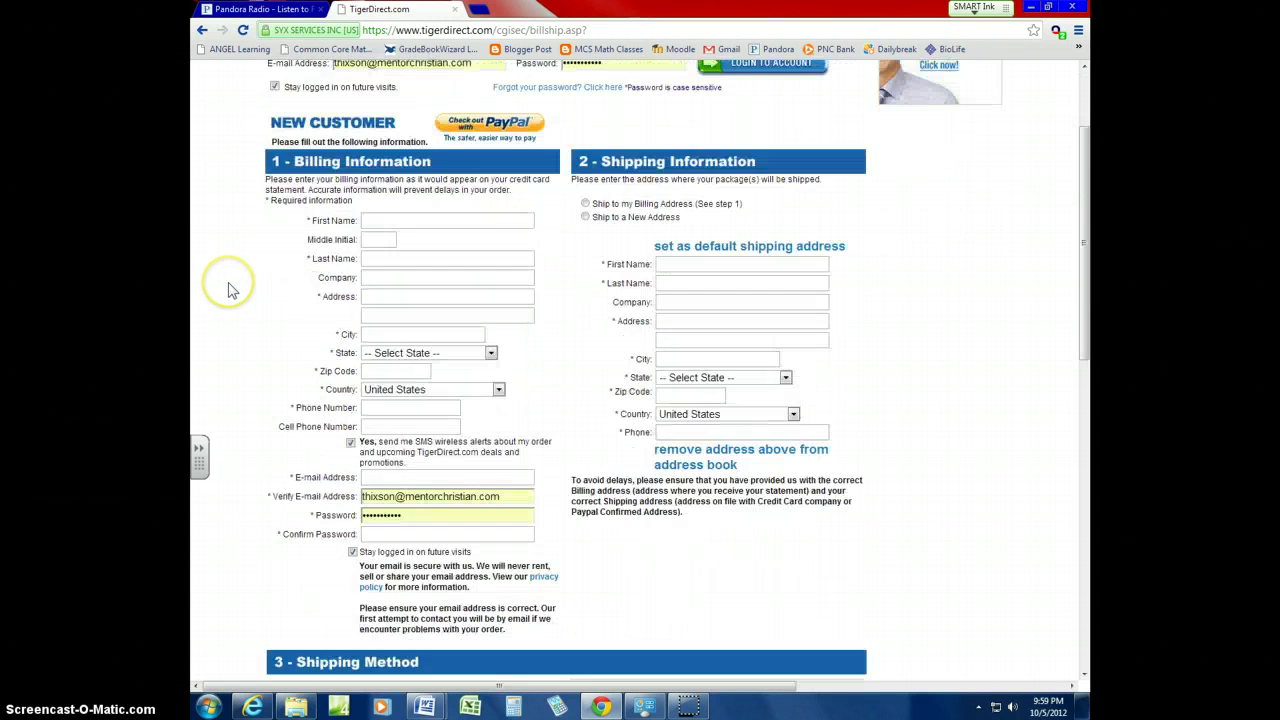
pyautogui.scroll(-3, 229, 289)
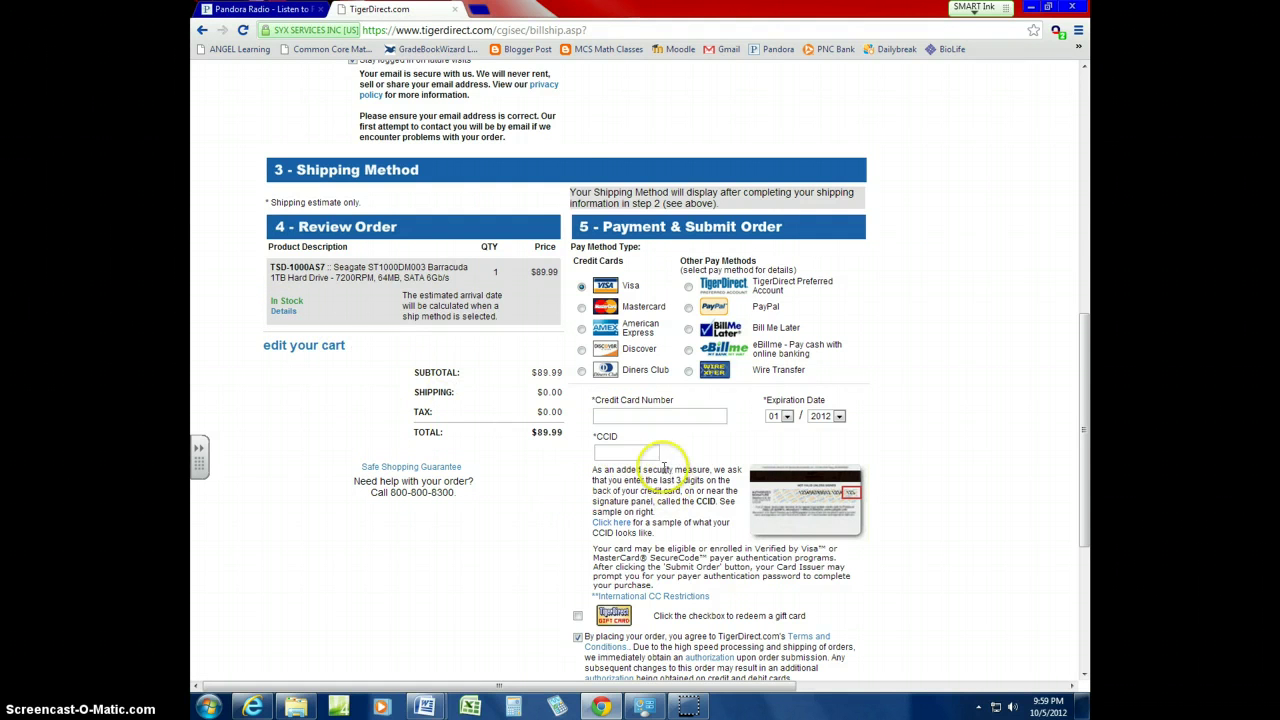
pyautogui.scroll(7, 664, 465)
pyautogui.scroll(-7, 598, 450)
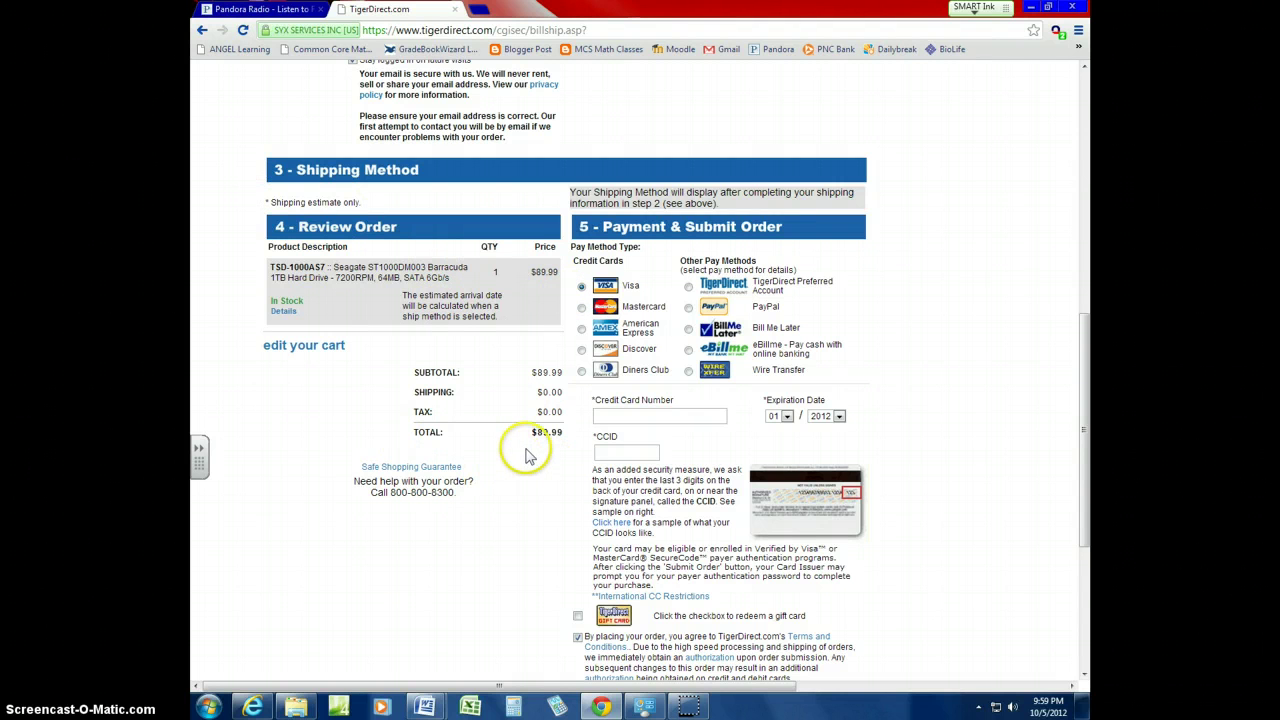
pyautogui.scroll(5, 520, 420)
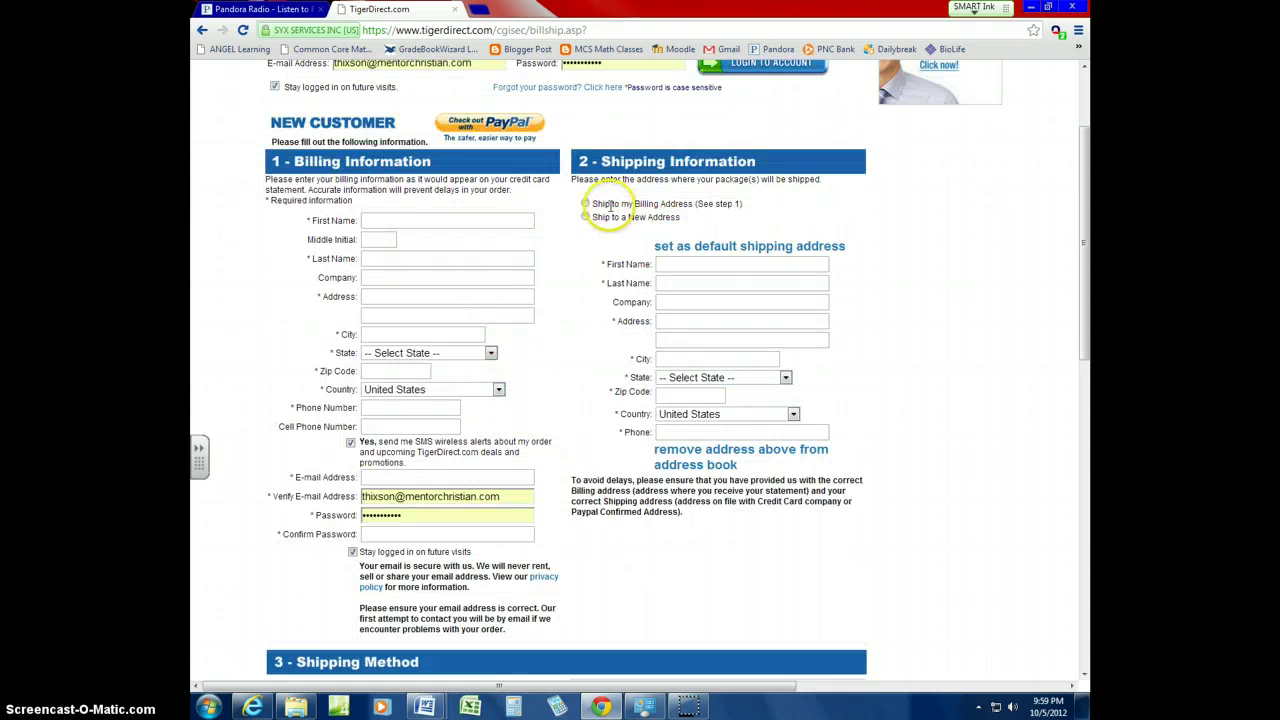
pyautogui.scroll(2, 412, 190)
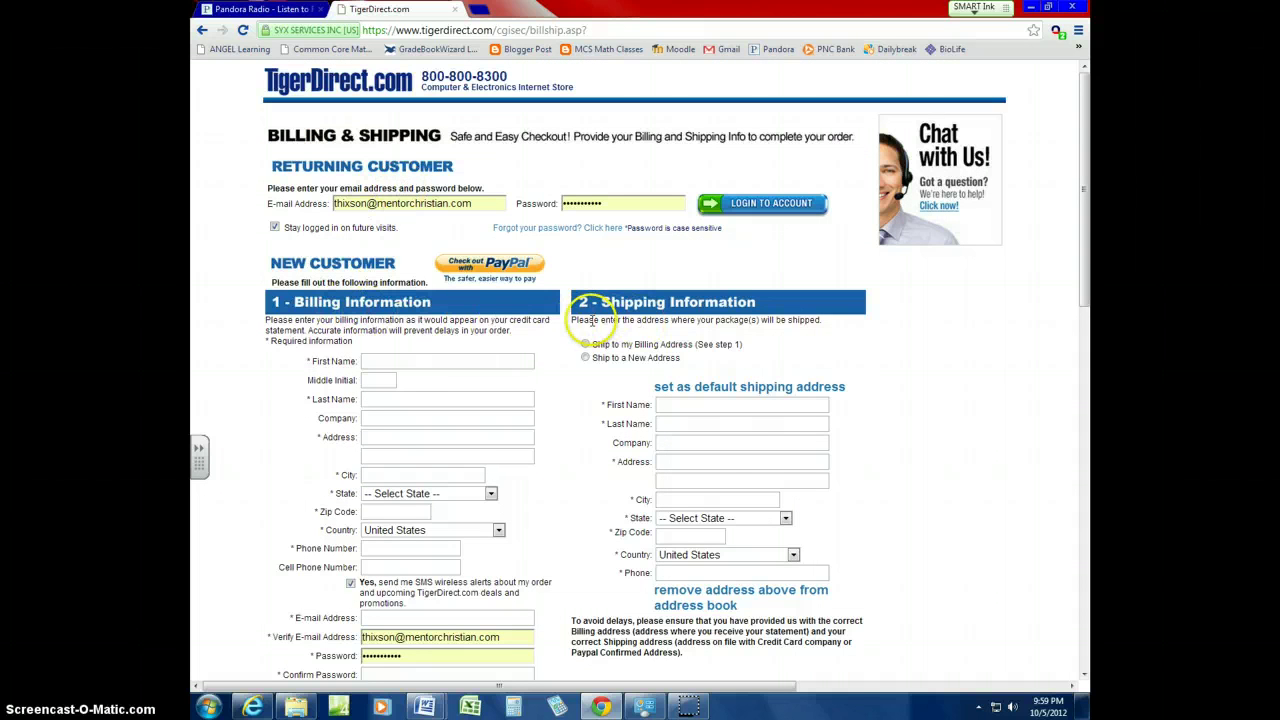
pyautogui.scroll(-2, 580, 314)
# - Choose to ship to a new address and enter dummy text for the recipient's first name, last name and street address
pyautogui.click(586, 218)
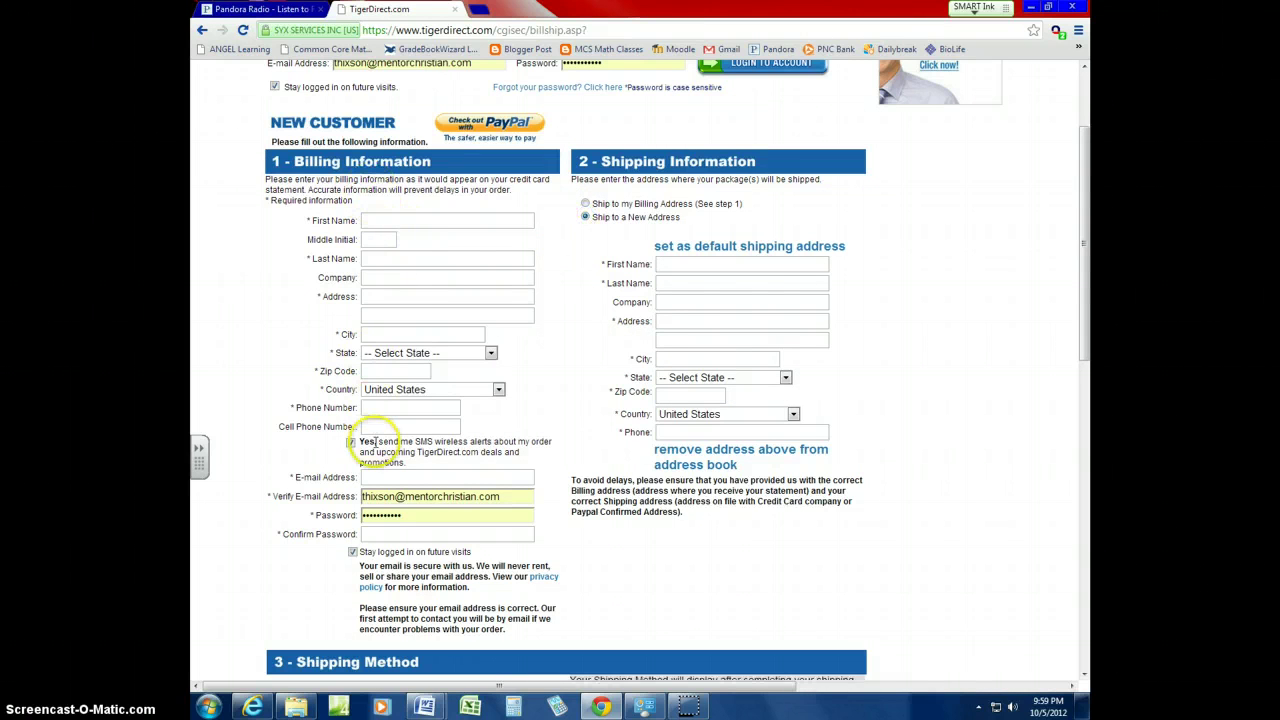
pyautogui.click(737, 264)
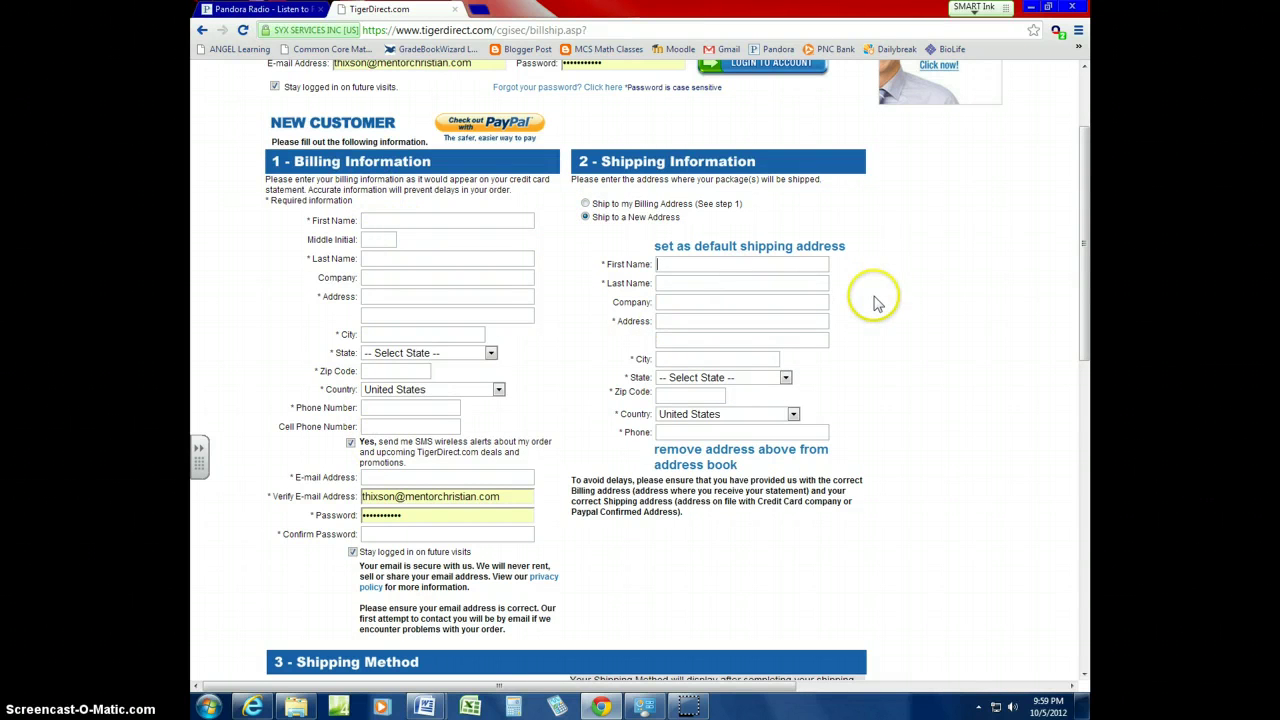
pyautogui.write('sadf')
pyautogui.press('Tab')
pyautogui.write('asdf')
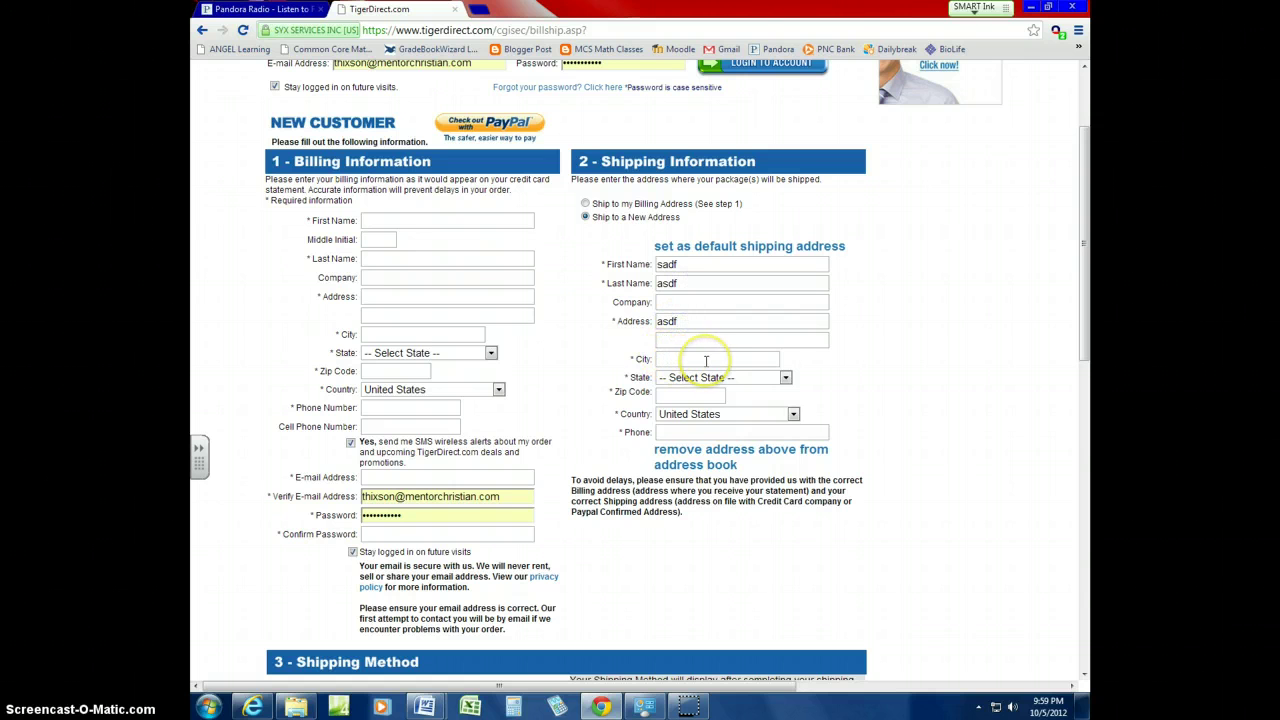
# - Complete the shipping information with the city, state, zip code and a placeholder phone number
pyautogui.click(706, 359)
pyautogui.write('M')
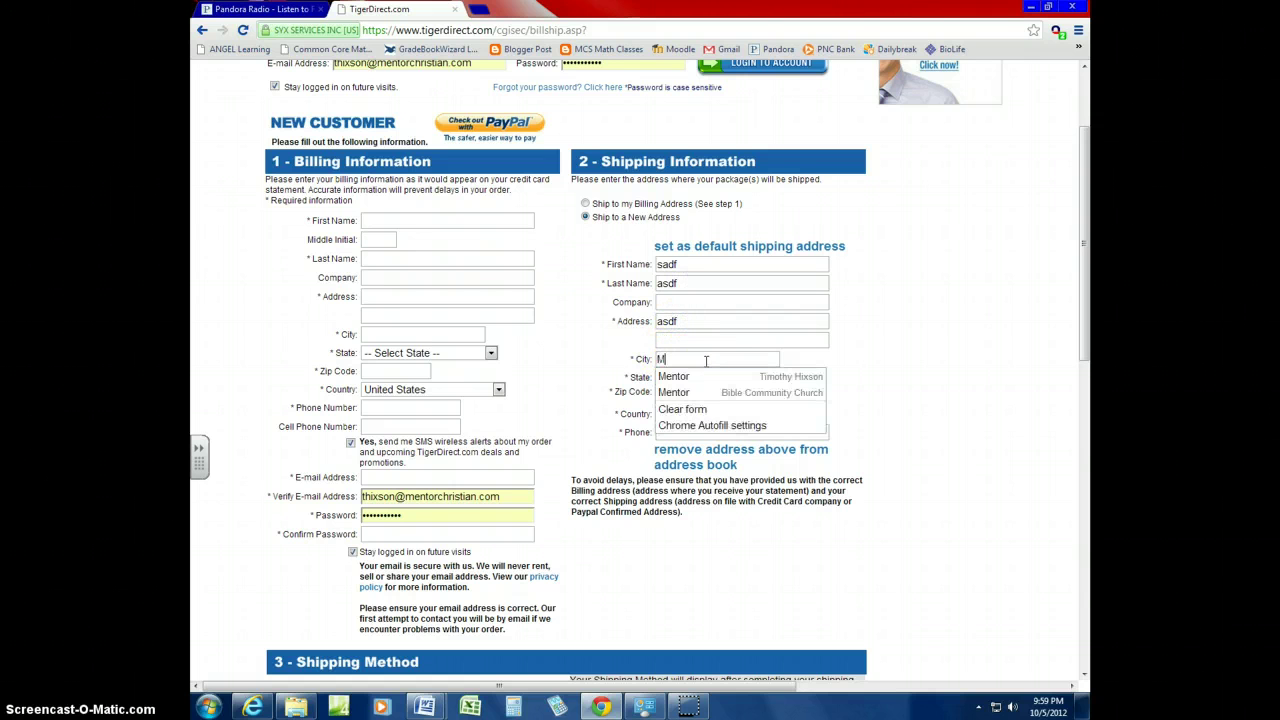
pyautogui.write('entor')
pyautogui.press('Escape')
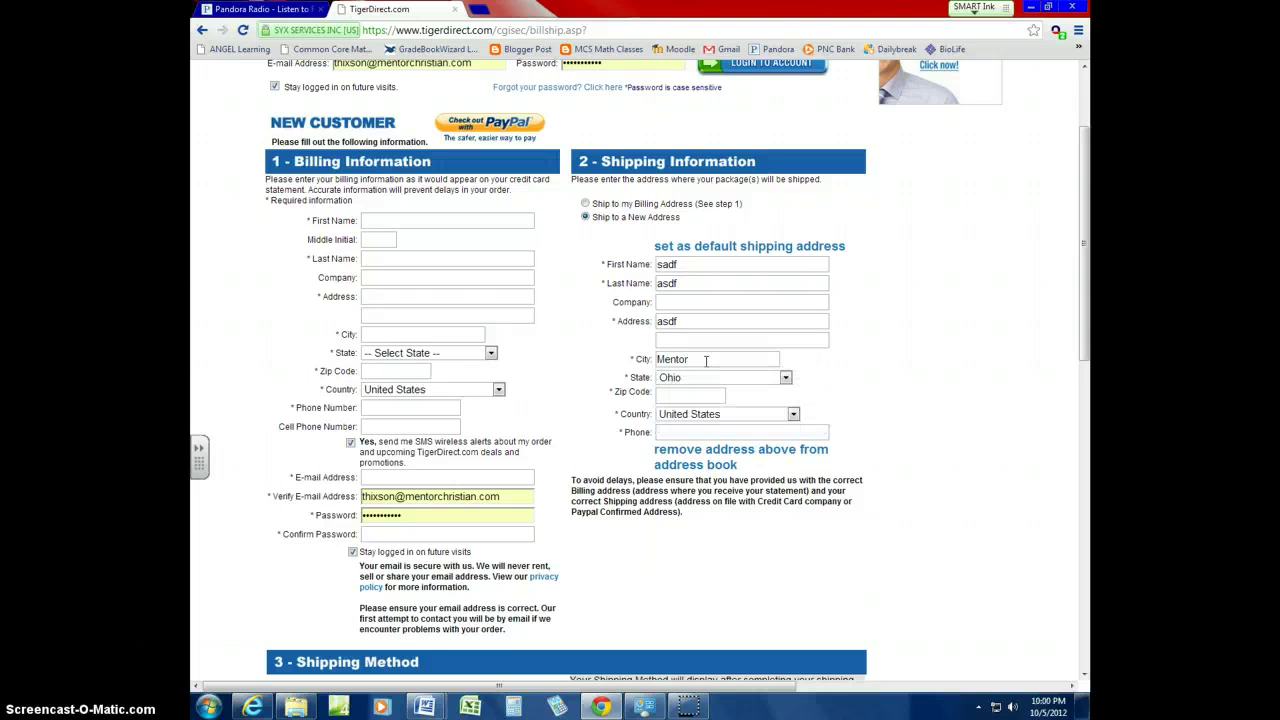
pyautogui.write('440')
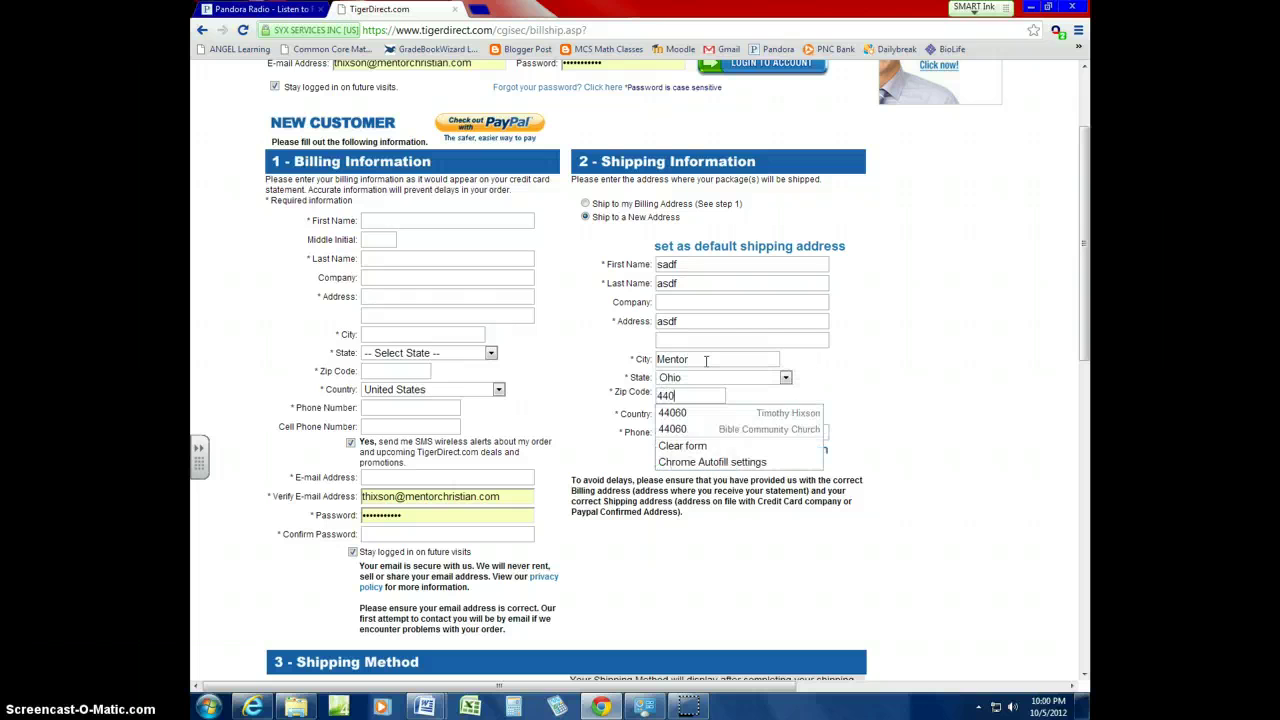
pyautogui.write('60')
pyautogui.press('Escape')
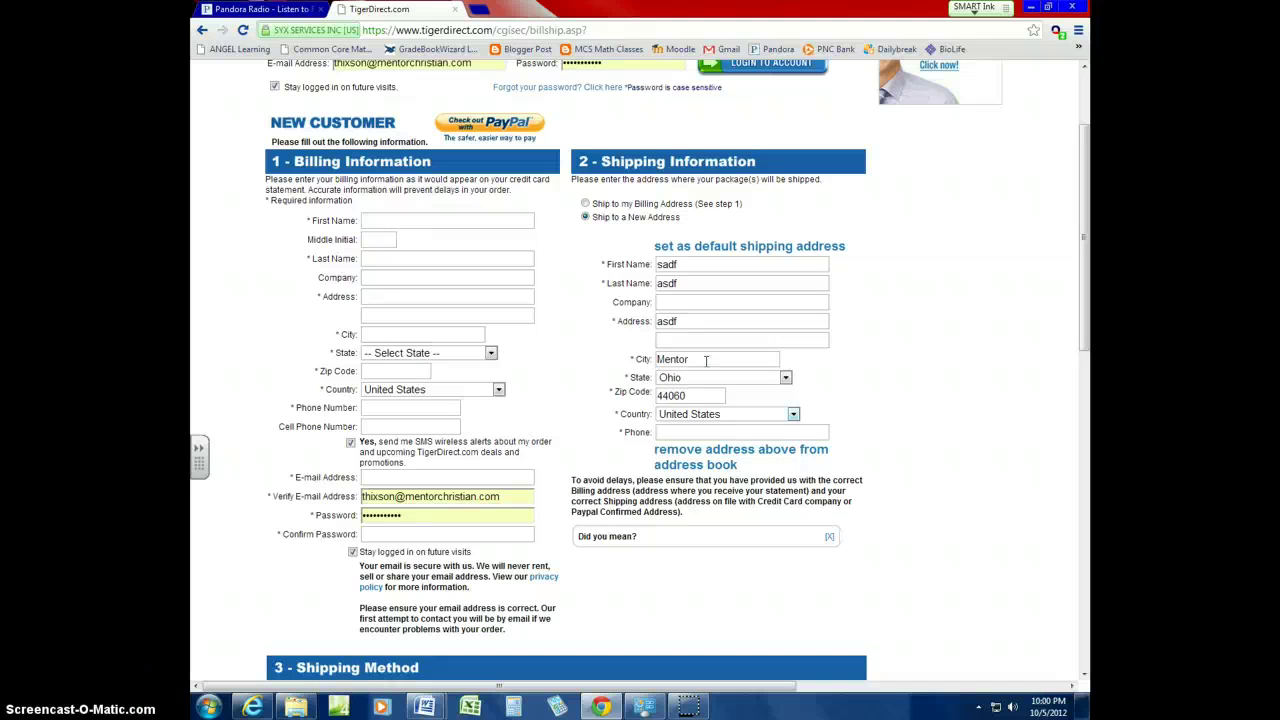
pyautogui.click(689, 437)
pyautogui.write('4444444444')
# - Show the shipping charges for the order in the Shipping Method section
pyautogui.scroll(-3, 543, 371)
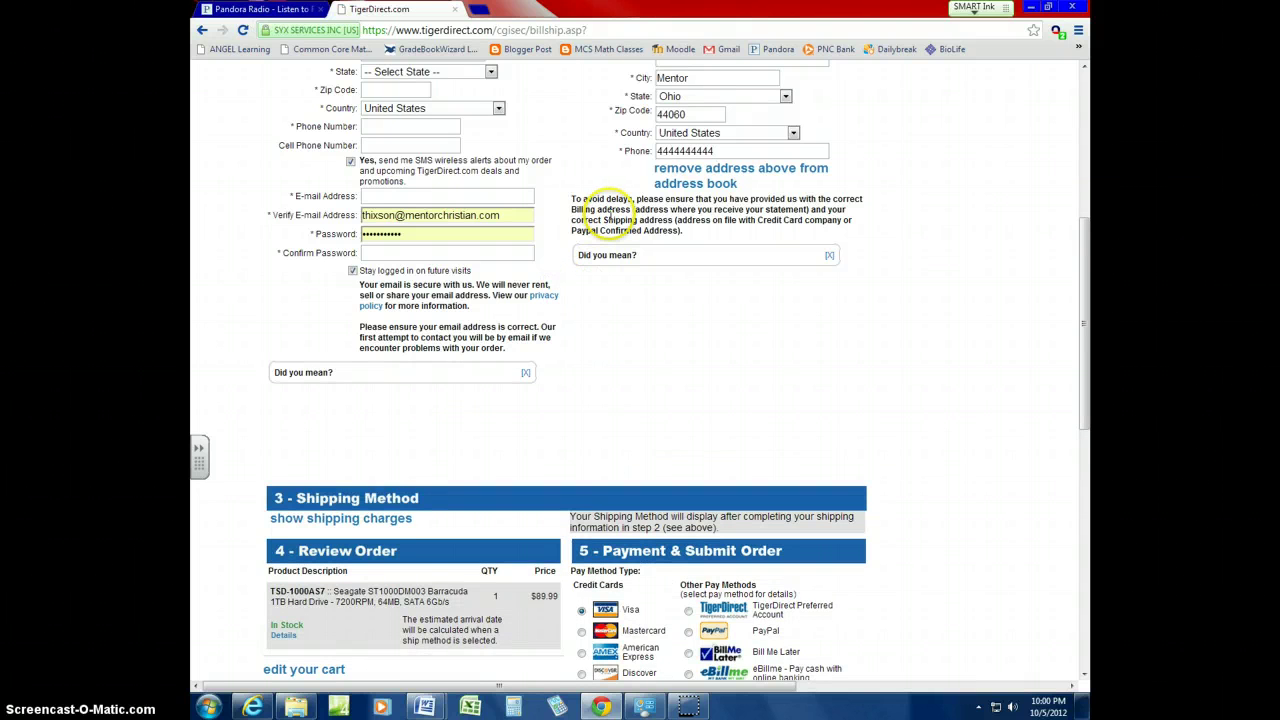
pyautogui.scroll(-2, 550, 355)
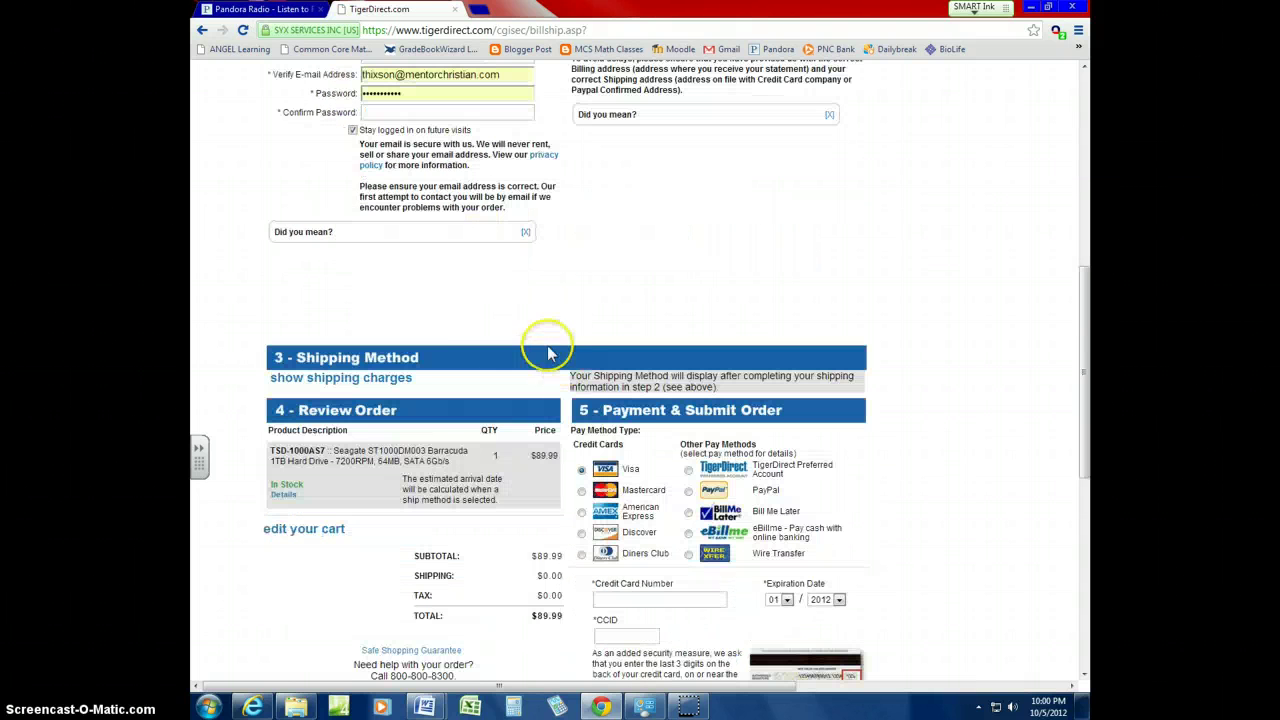
pyautogui.click(295, 382)
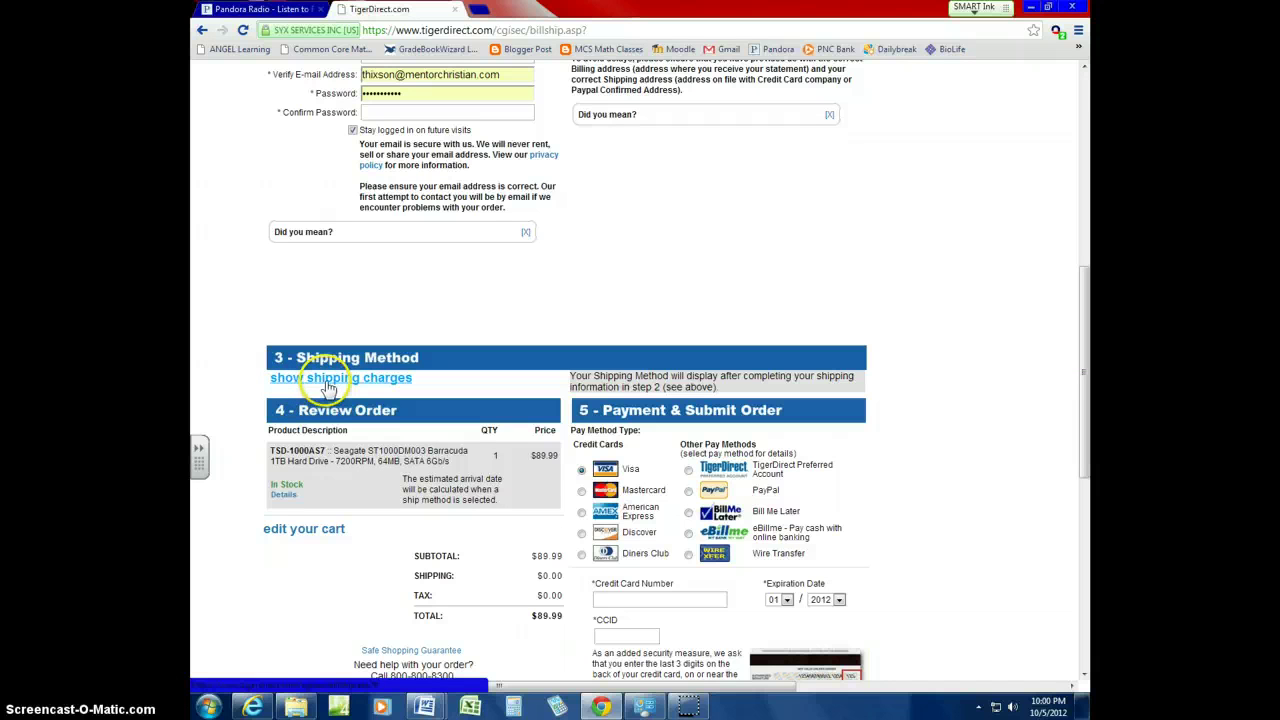
pyautogui.click(329, 386)
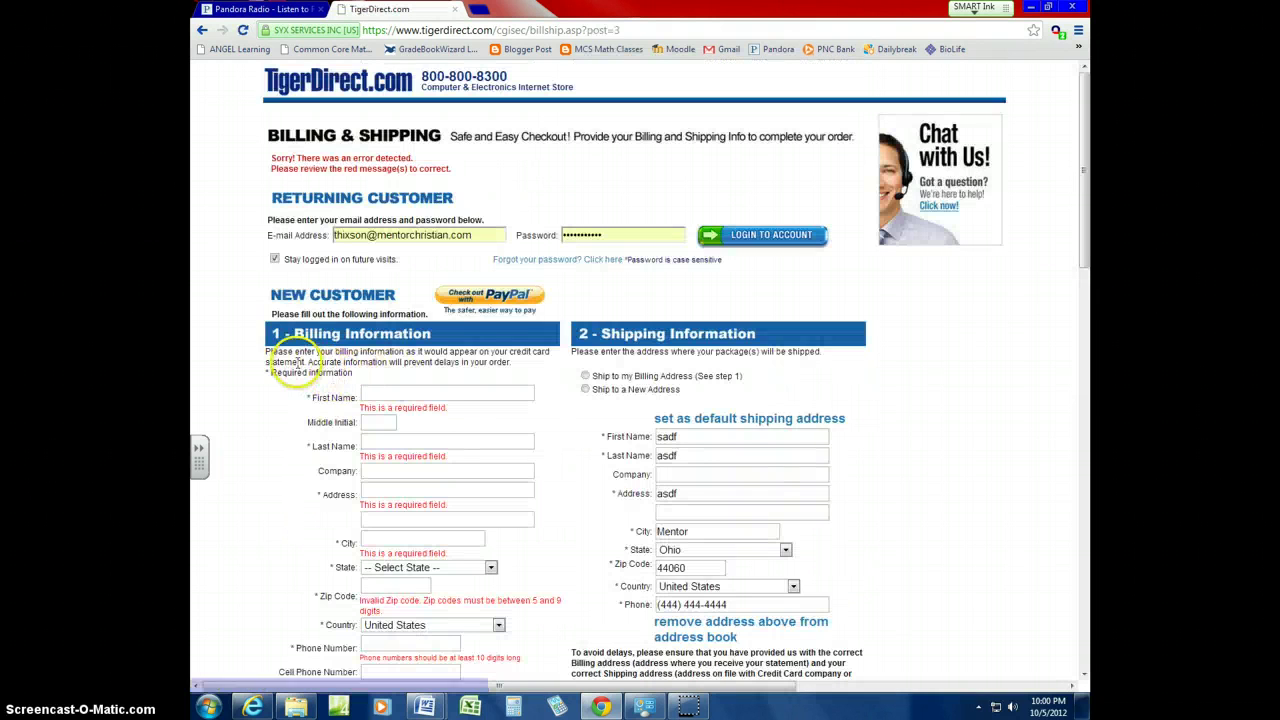
# - Select Econo (4-9 days, residential only) as the order's shipping method
pyautogui.scroll(-3, 668, 385)
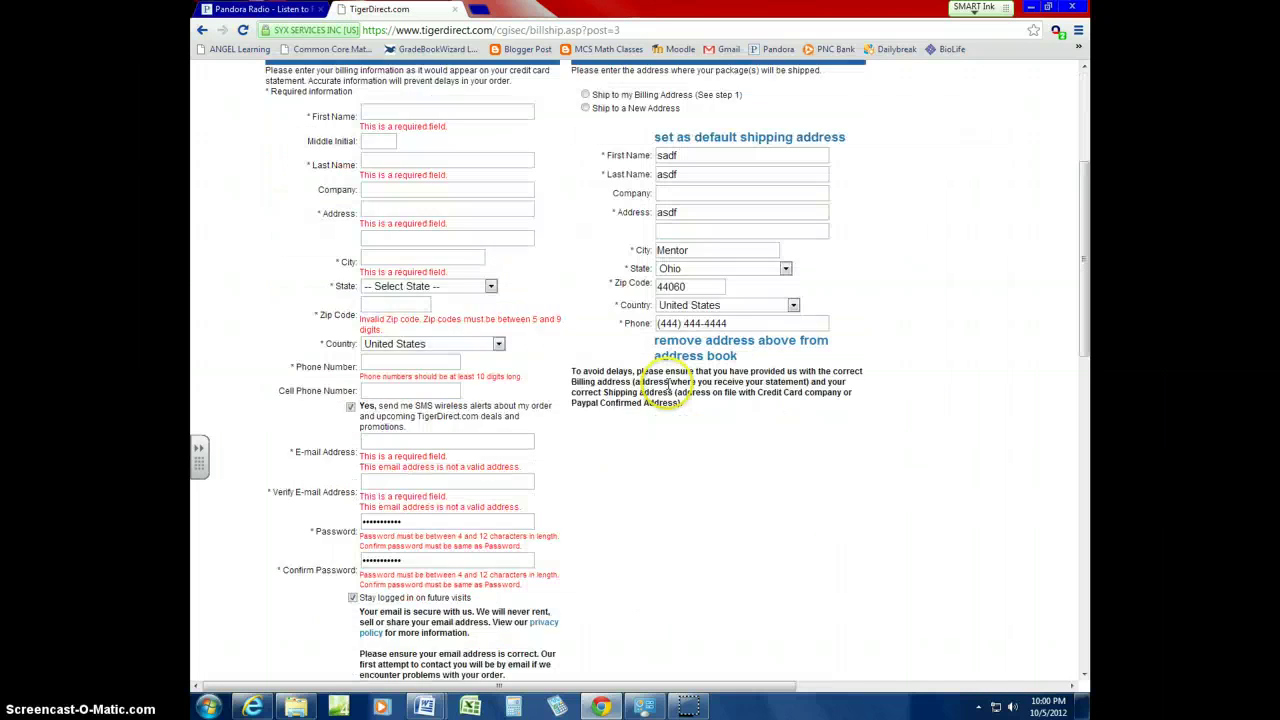
pyautogui.scroll(-1, 668, 385)
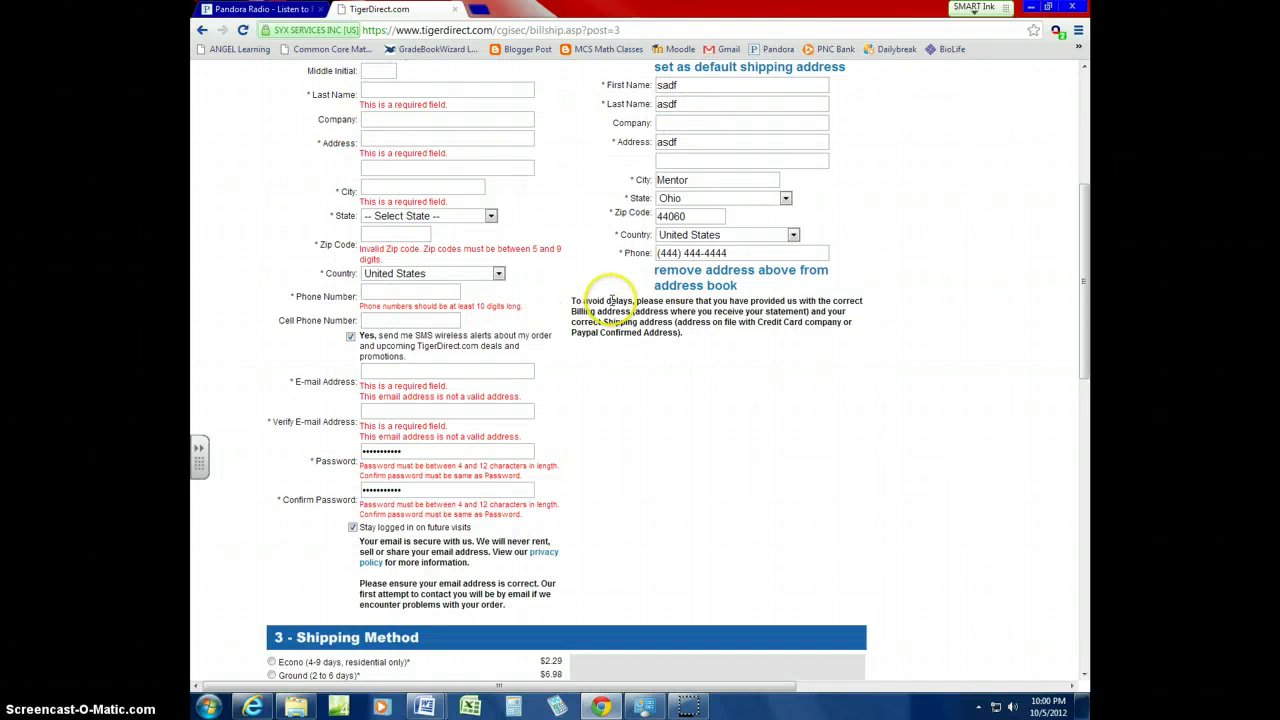
pyautogui.scroll(-5, 585, 300)
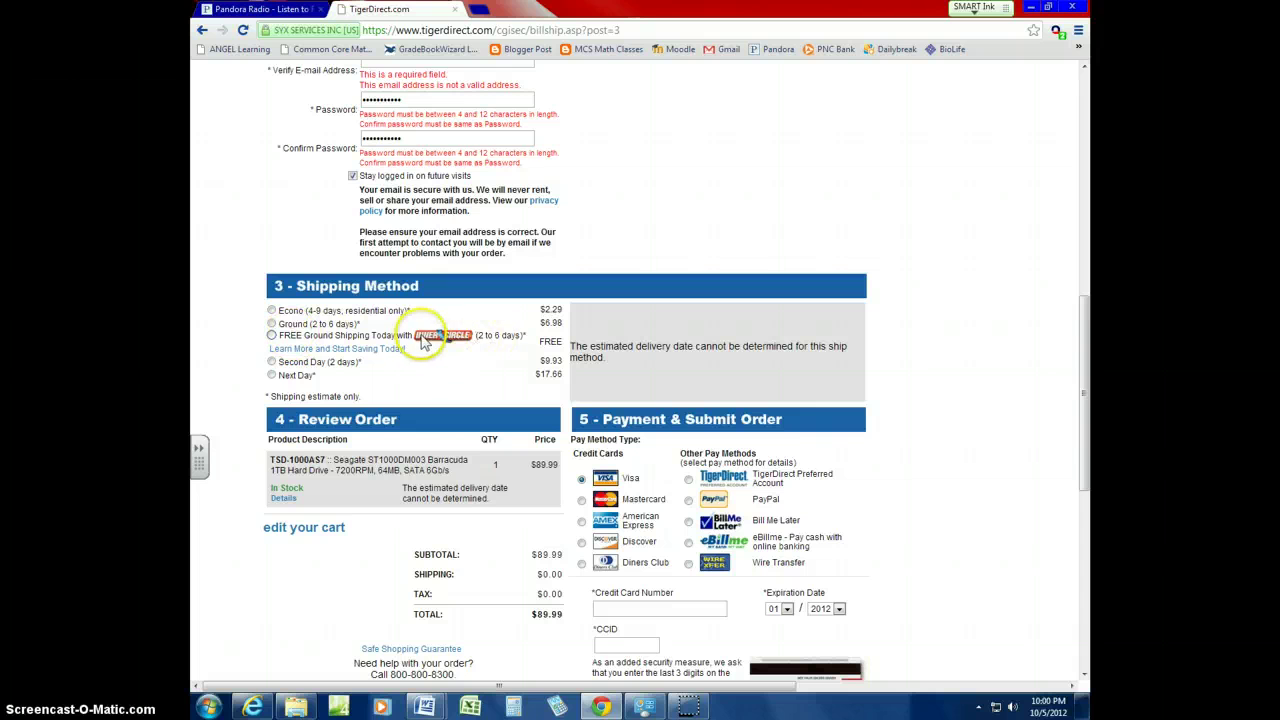
pyautogui.click(271, 311)
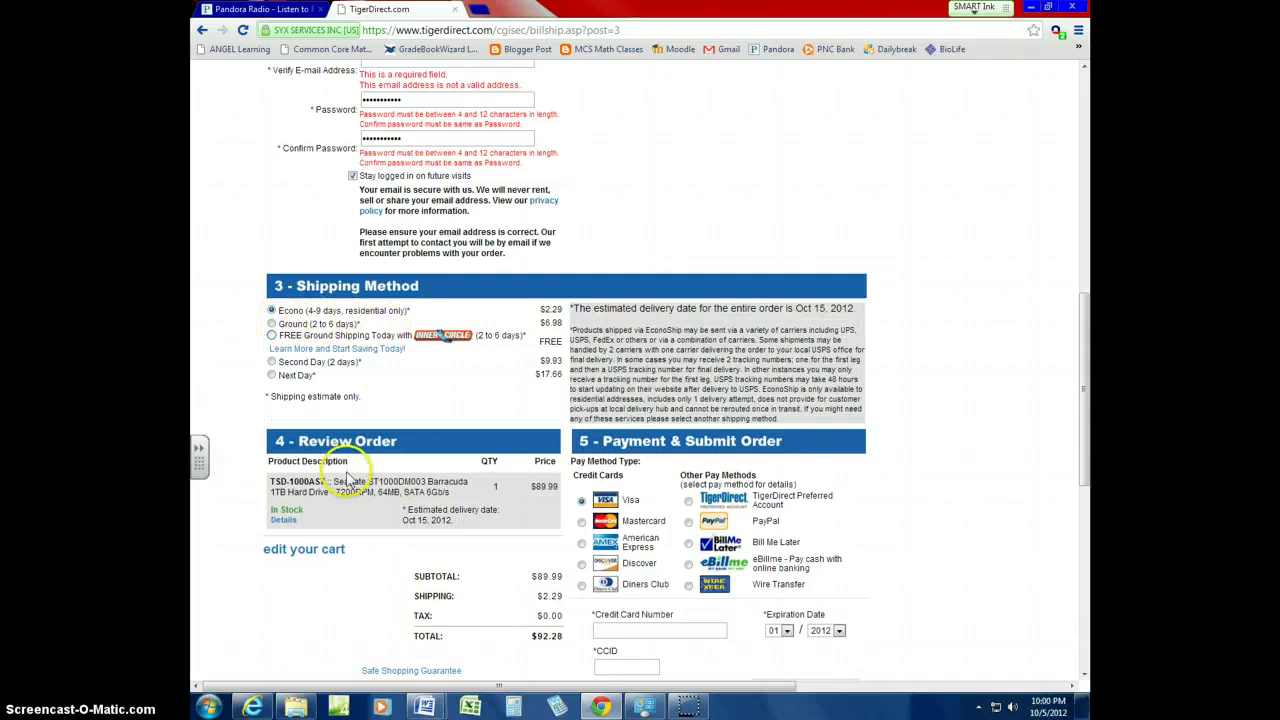
# - Open the on-screen keyboard, place it clear of the order totals, and use it to capture an image of the whole screen
pyautogui.scroll(-2, 340, 460)
pyautogui.scroll(-1, 338, 463)
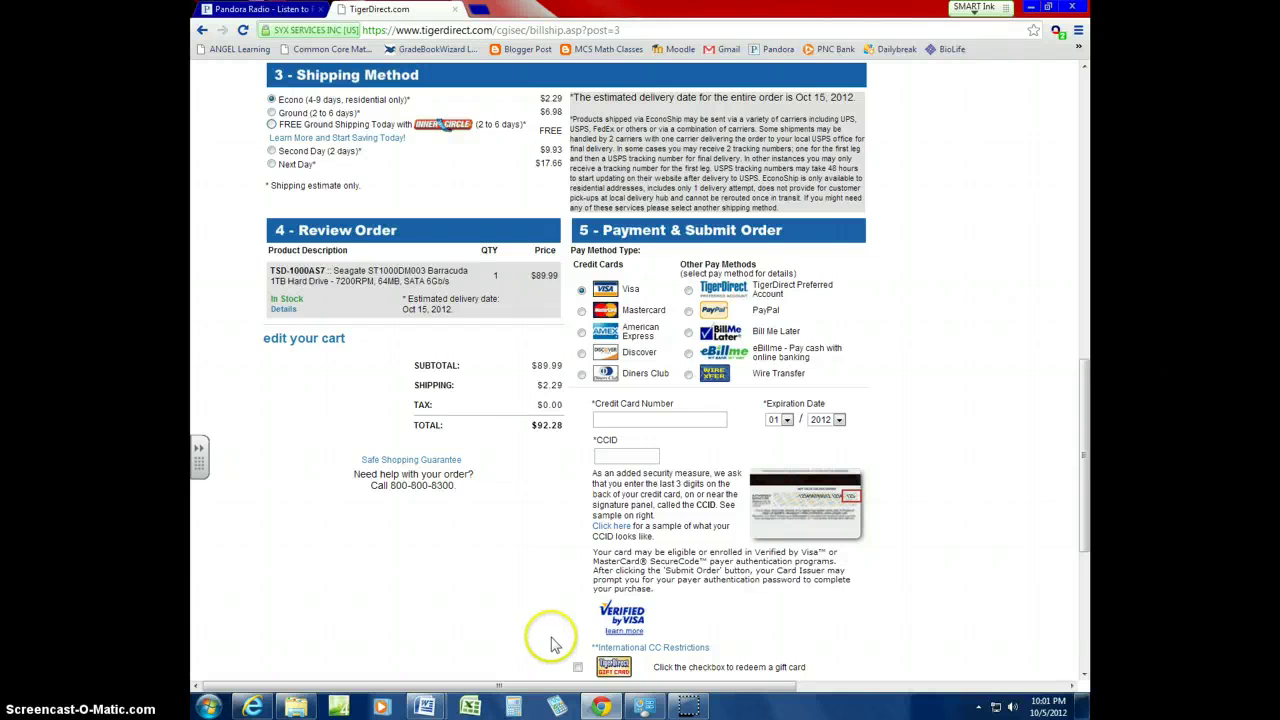
pyautogui.click(200, 450)
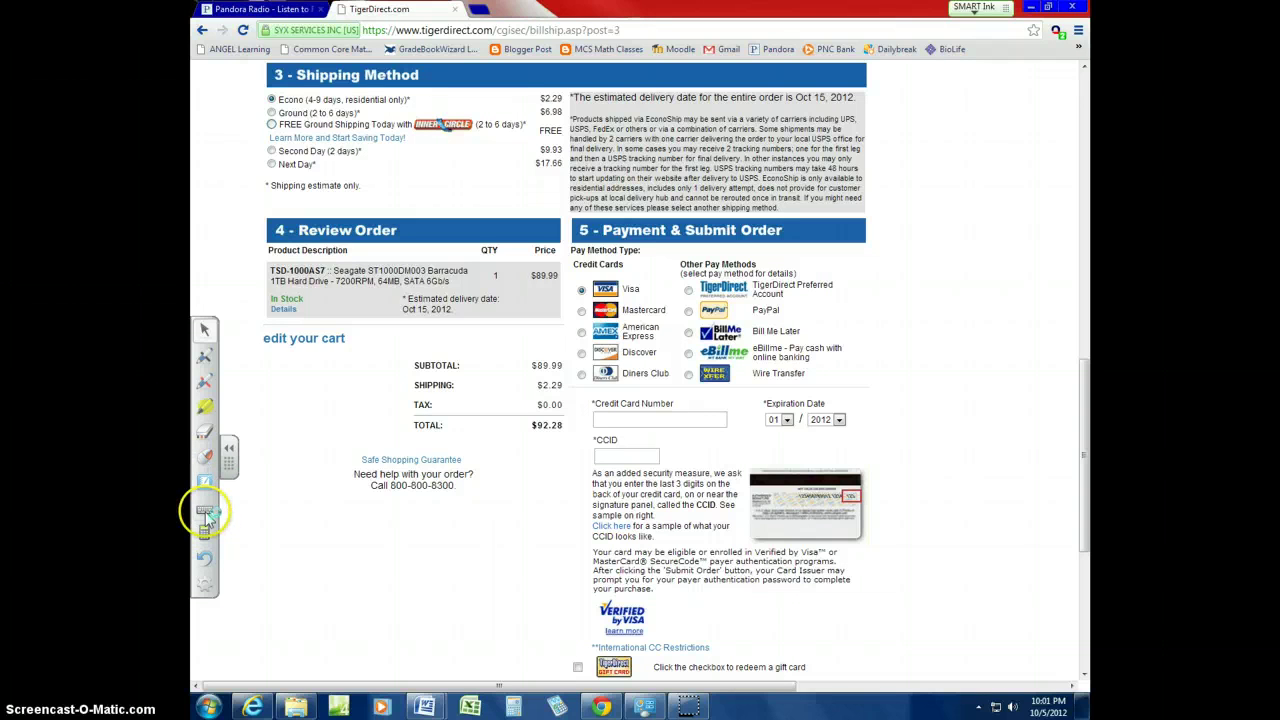
pyautogui.click(205, 513)
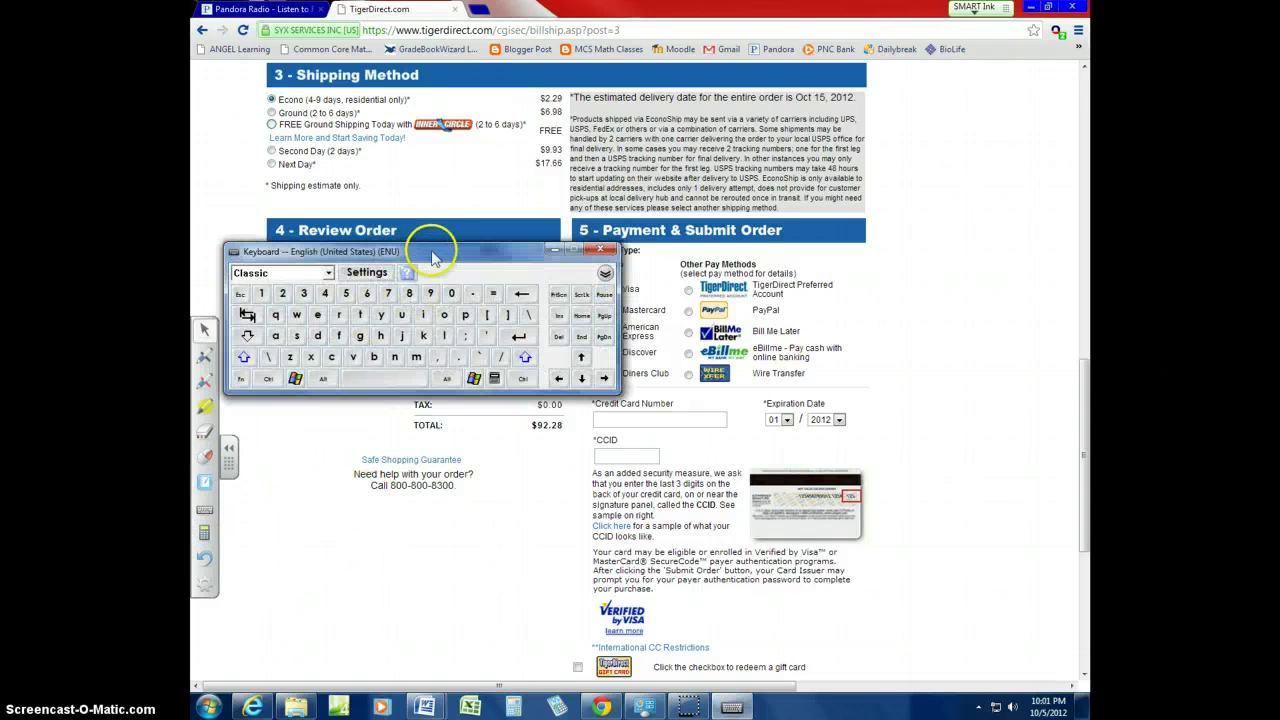
pyautogui.moveTo(445, 260); pyautogui.dragTo(515, 480)
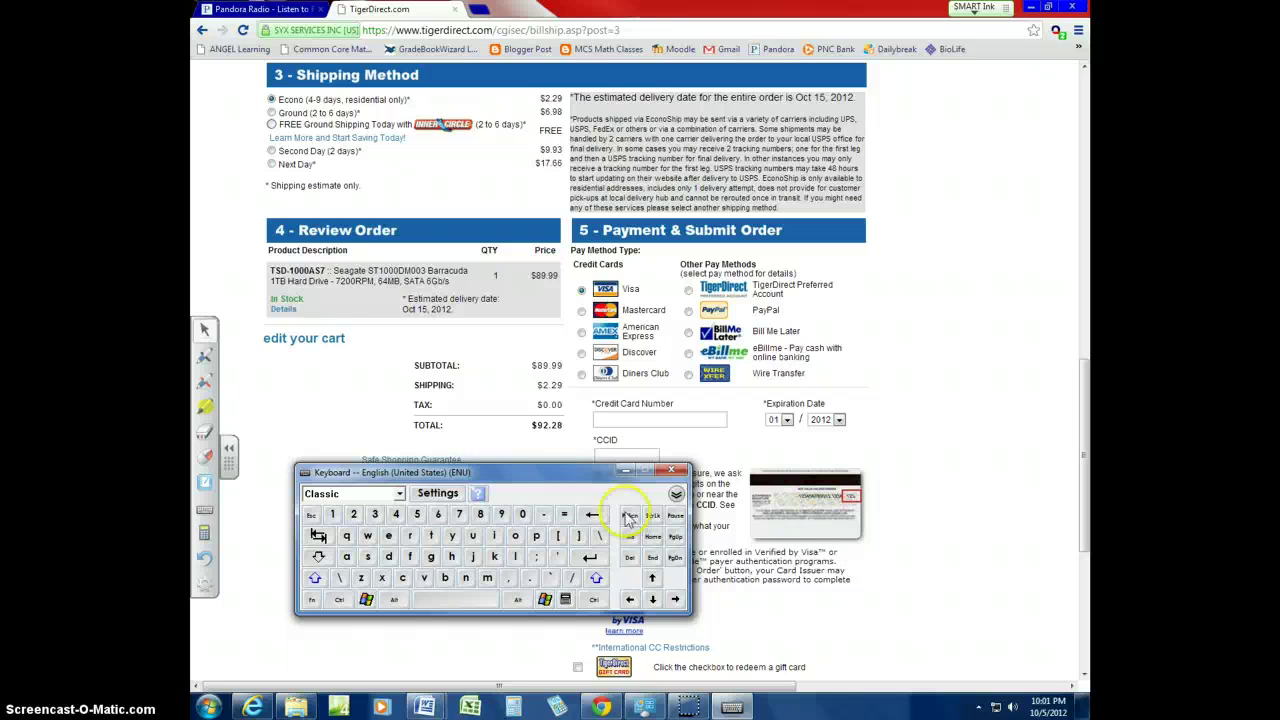
pyautogui.moveTo(558, 476); pyautogui.dragTo(913, 536)
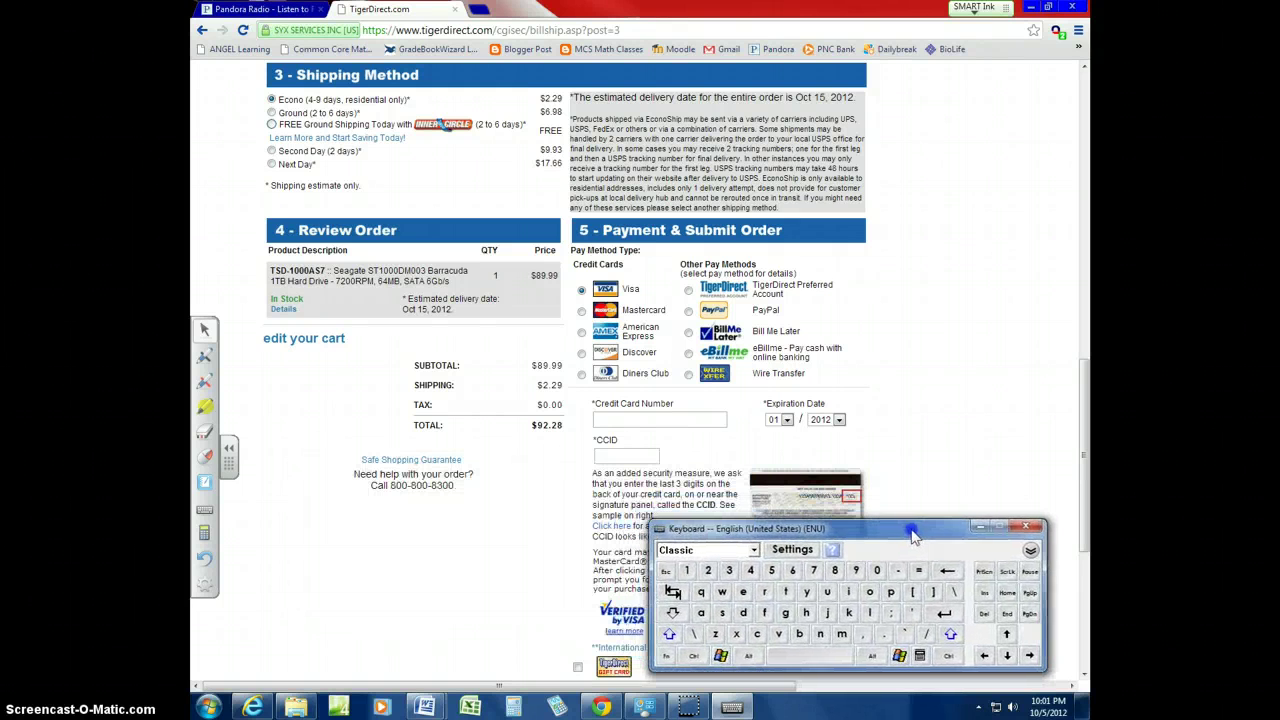
pyautogui.click(985, 576)
pyautogui.click(773, 567)
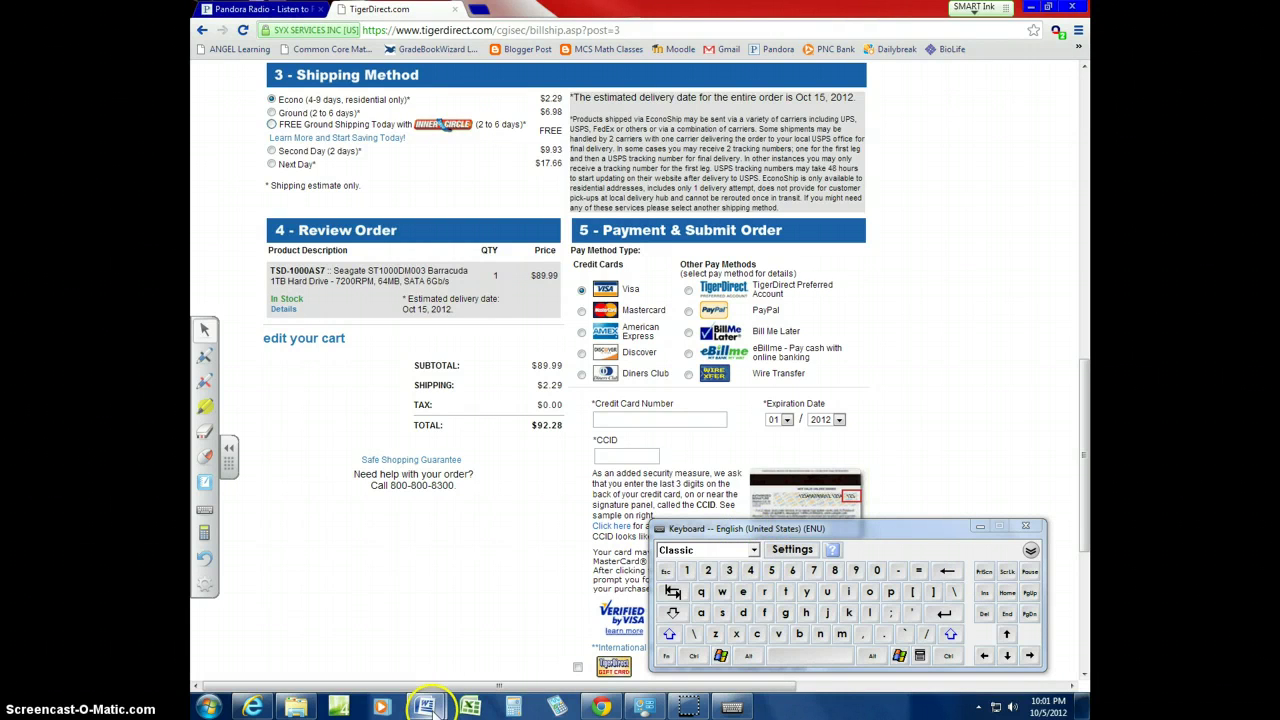
# - Switch to the blank Word document, close the on-screen keyboard, and paste the captured screen image at the start of the page
pyautogui.moveTo(428, 705)
pyautogui.click(478, 628)
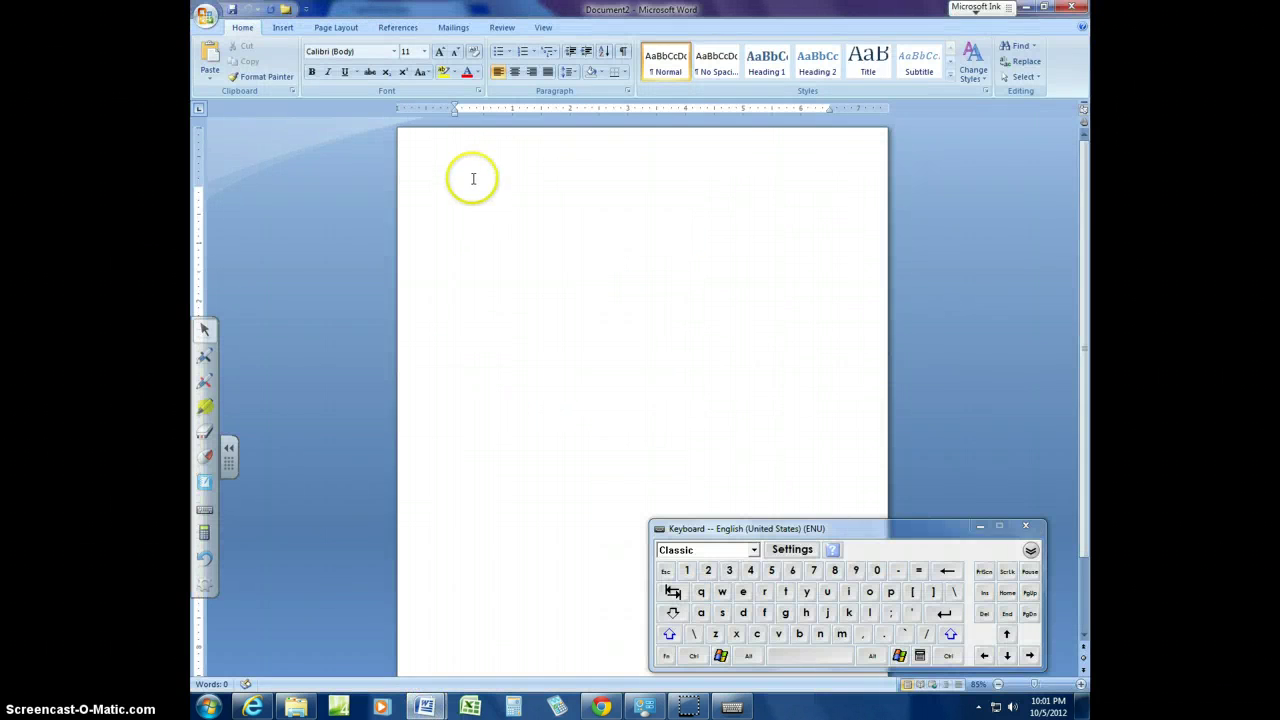
pyautogui.click(1025, 525)
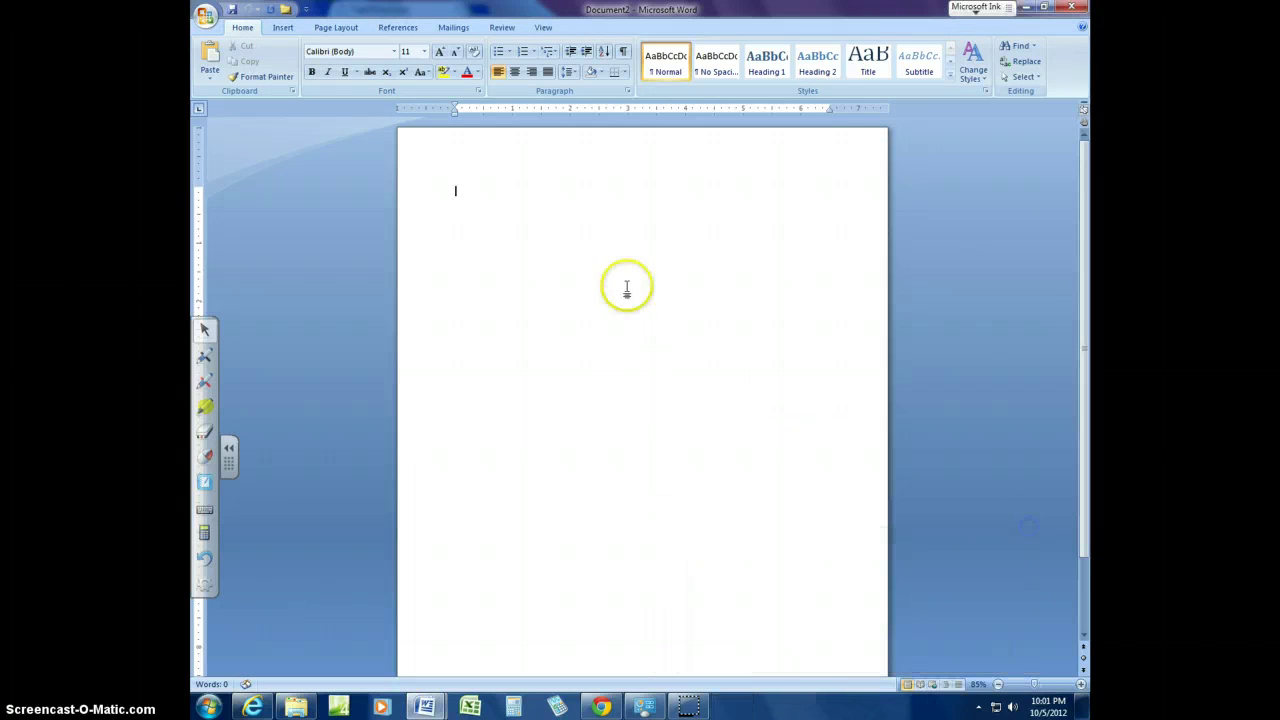
pyautogui.click(469, 201)
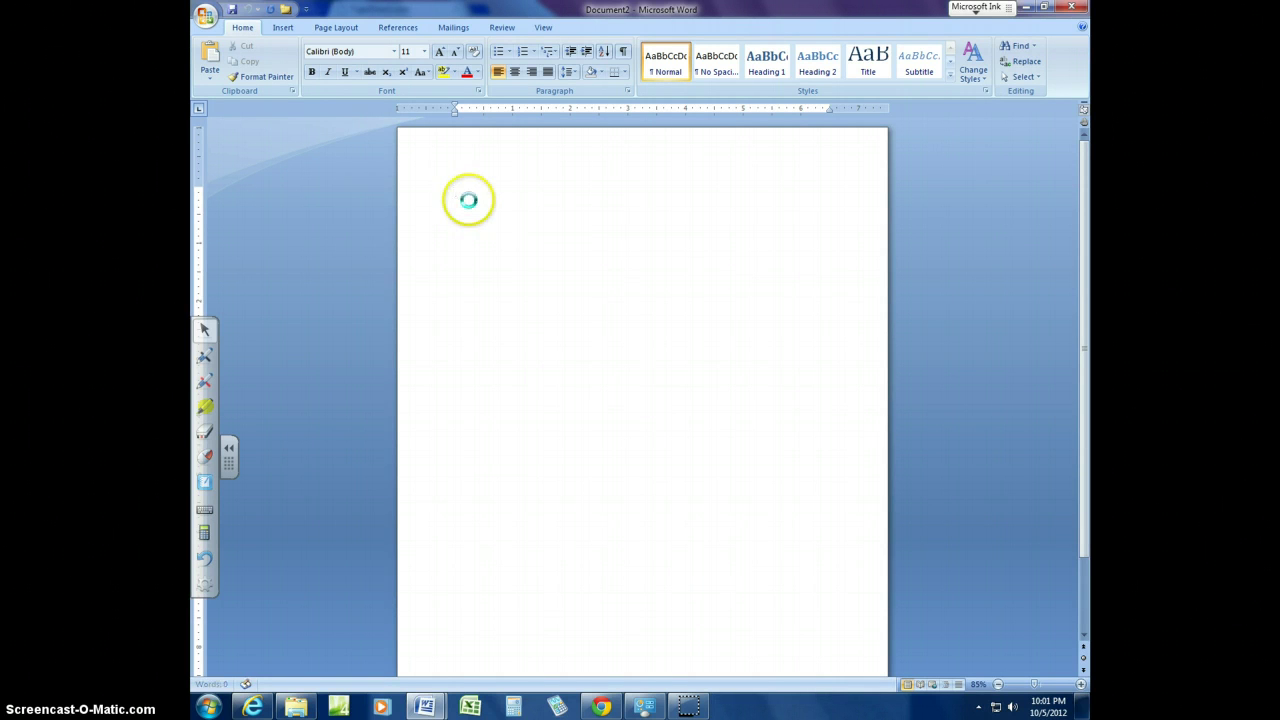
pyautogui.click(622, 374)
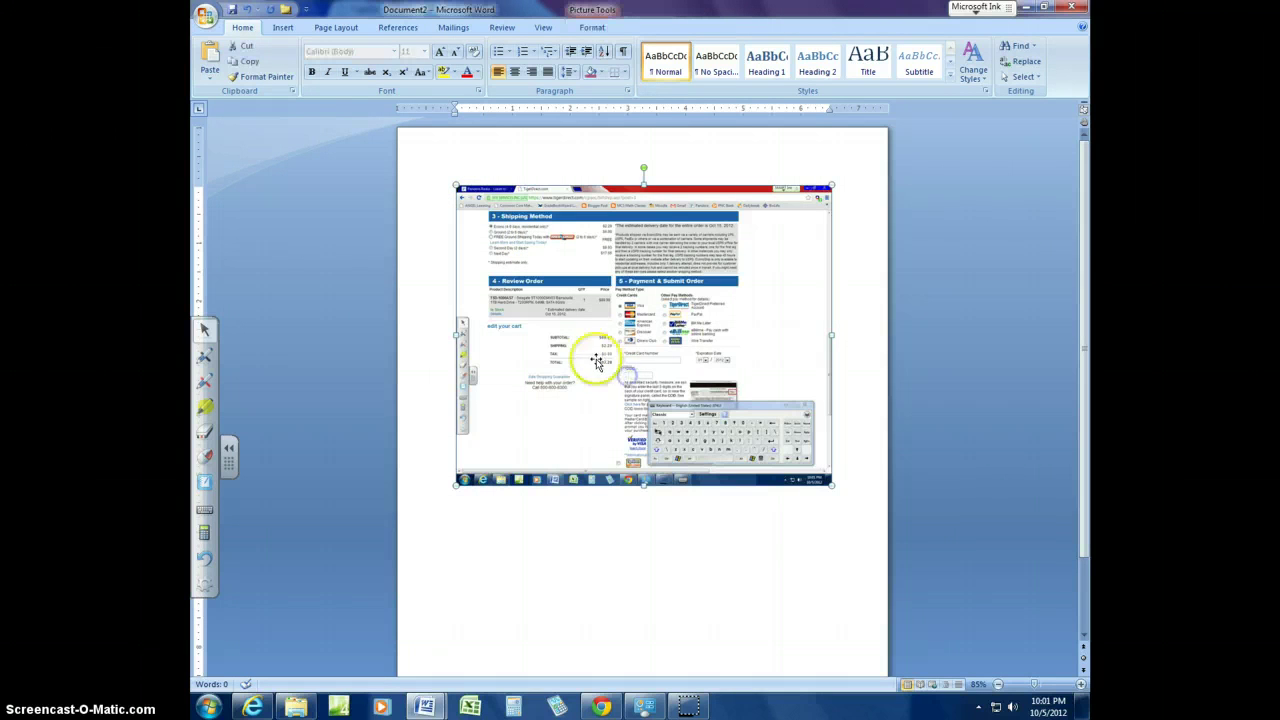
# - Crop the pasted screenshot to the Review Order section with its order totals, and enlarge the cropped picture proportionally to fill most of the text width
pyautogui.click(588, 27)
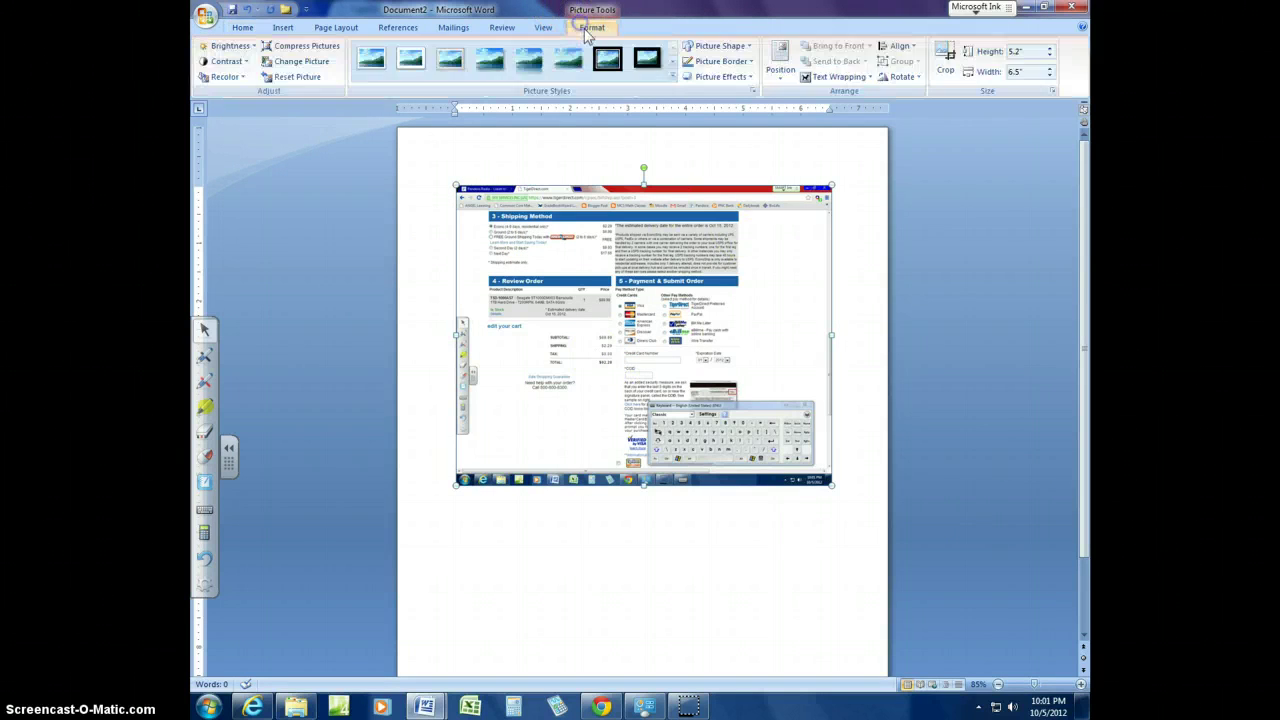
pyautogui.click(944, 60)
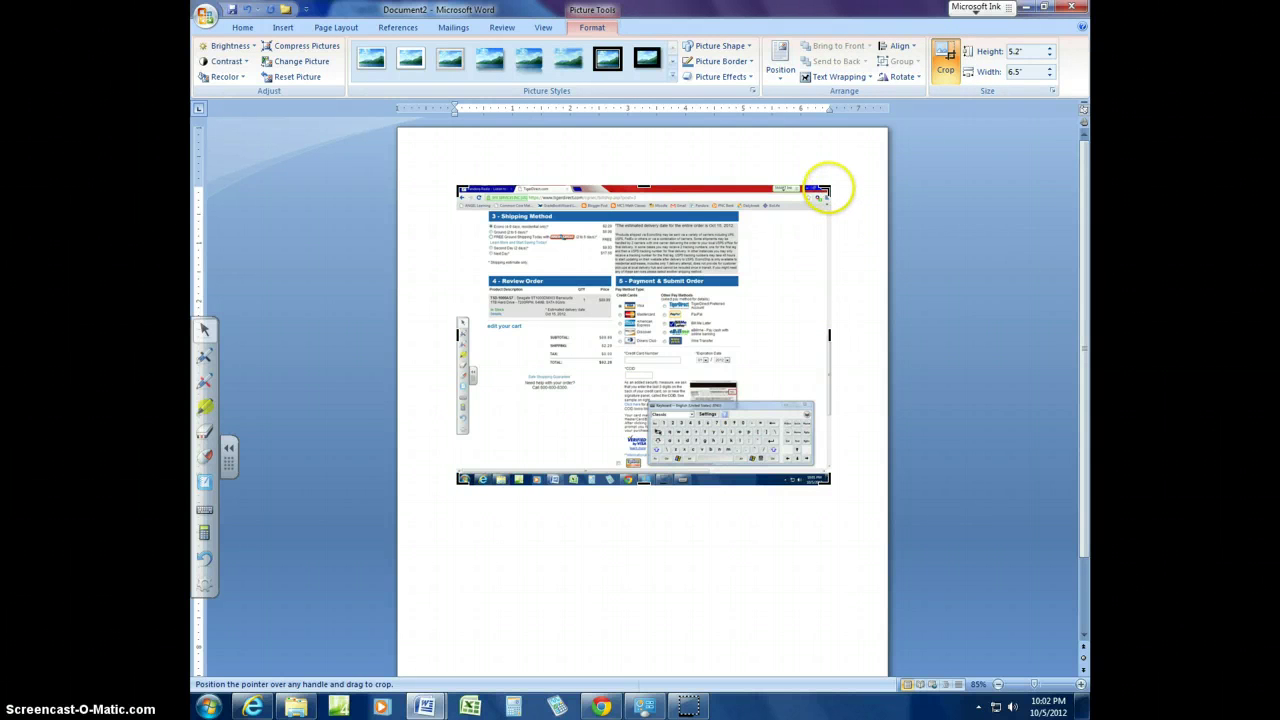
pyautogui.moveTo(818, 190); pyautogui.dragTo(613, 271)
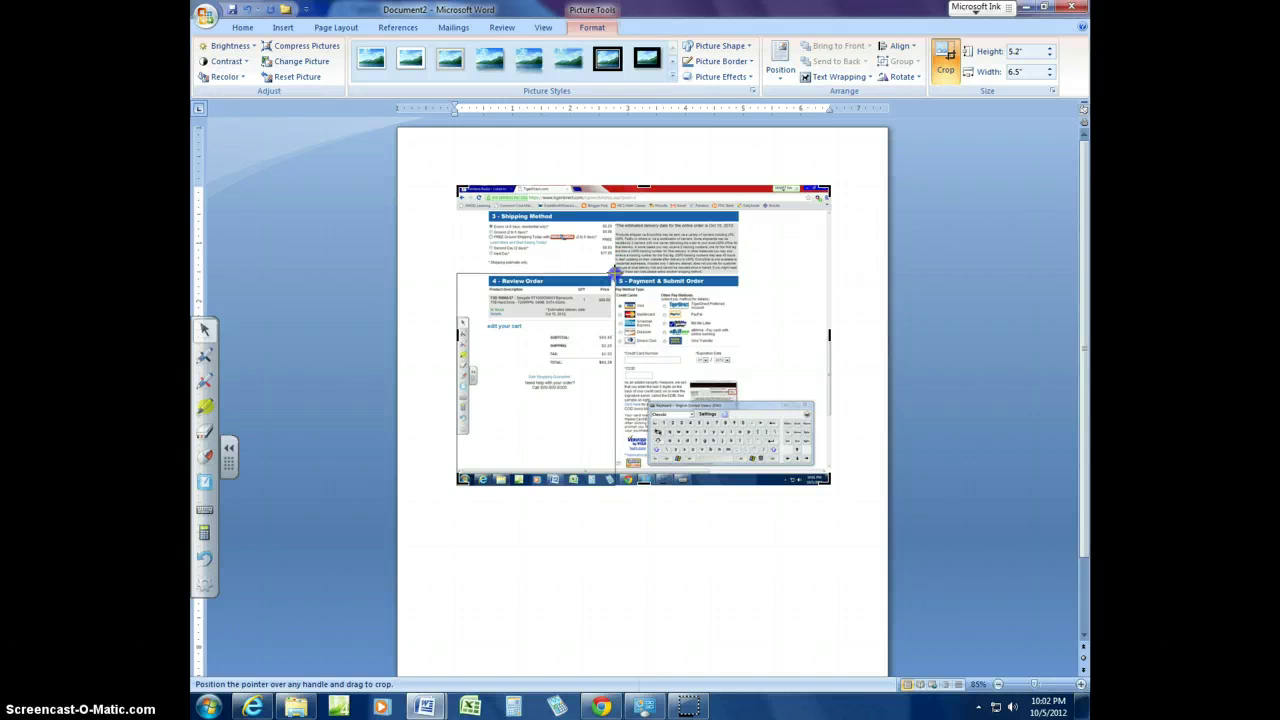
pyautogui.moveTo(613, 271); pyautogui.dragTo(614, 272)
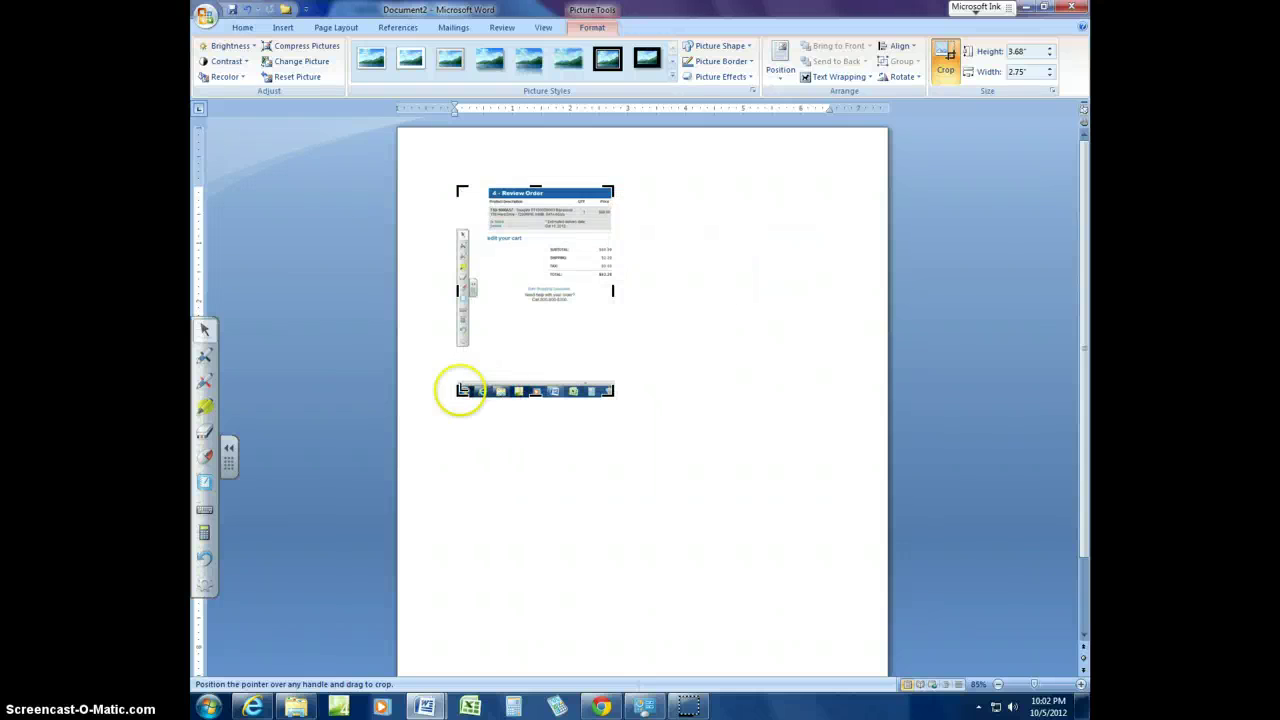
pyautogui.moveTo(457, 393); pyautogui.dragTo(480, 314)
pyautogui.click(731, 289)
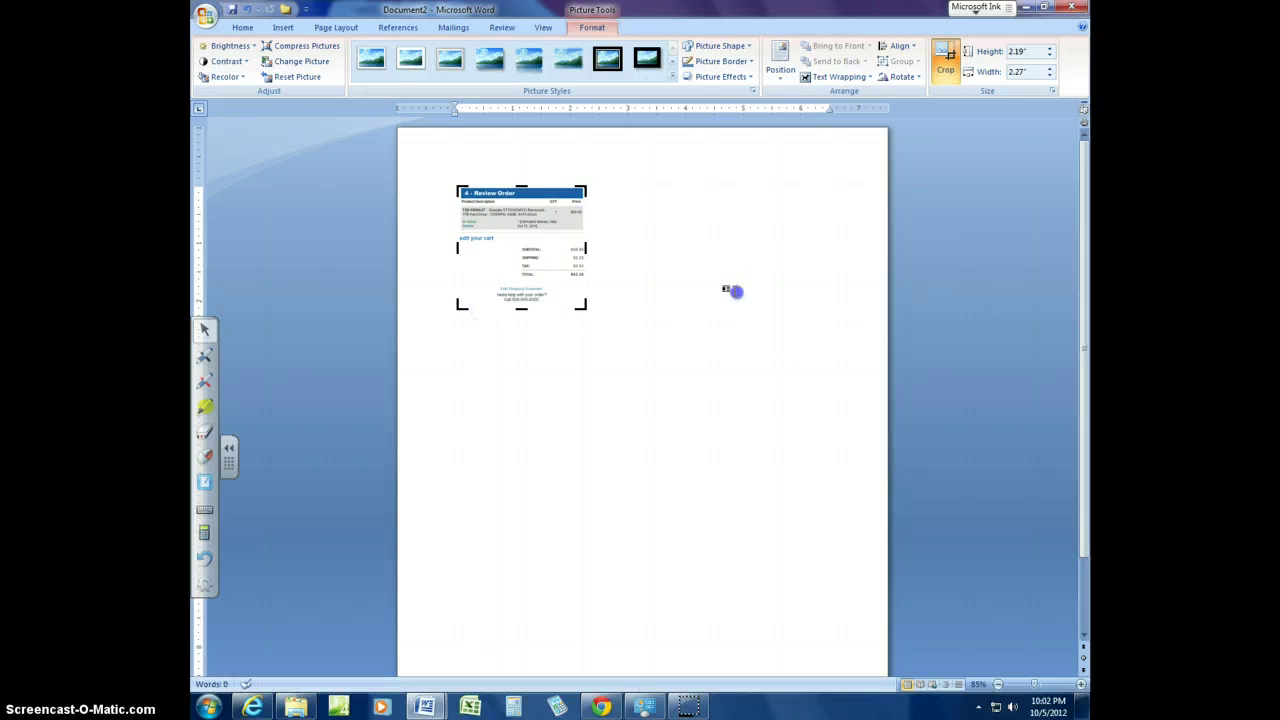
pyautogui.click(561, 277)
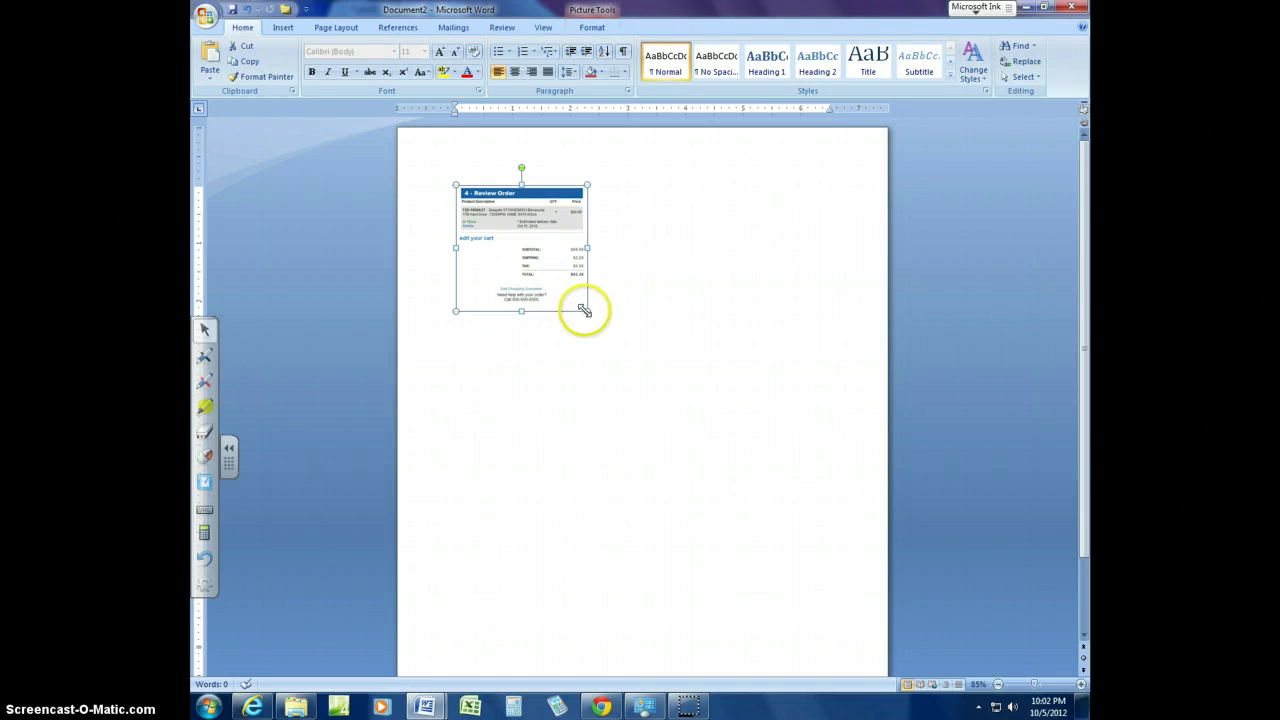
pyautogui.moveTo(584, 311); pyautogui.dragTo(766, 440)
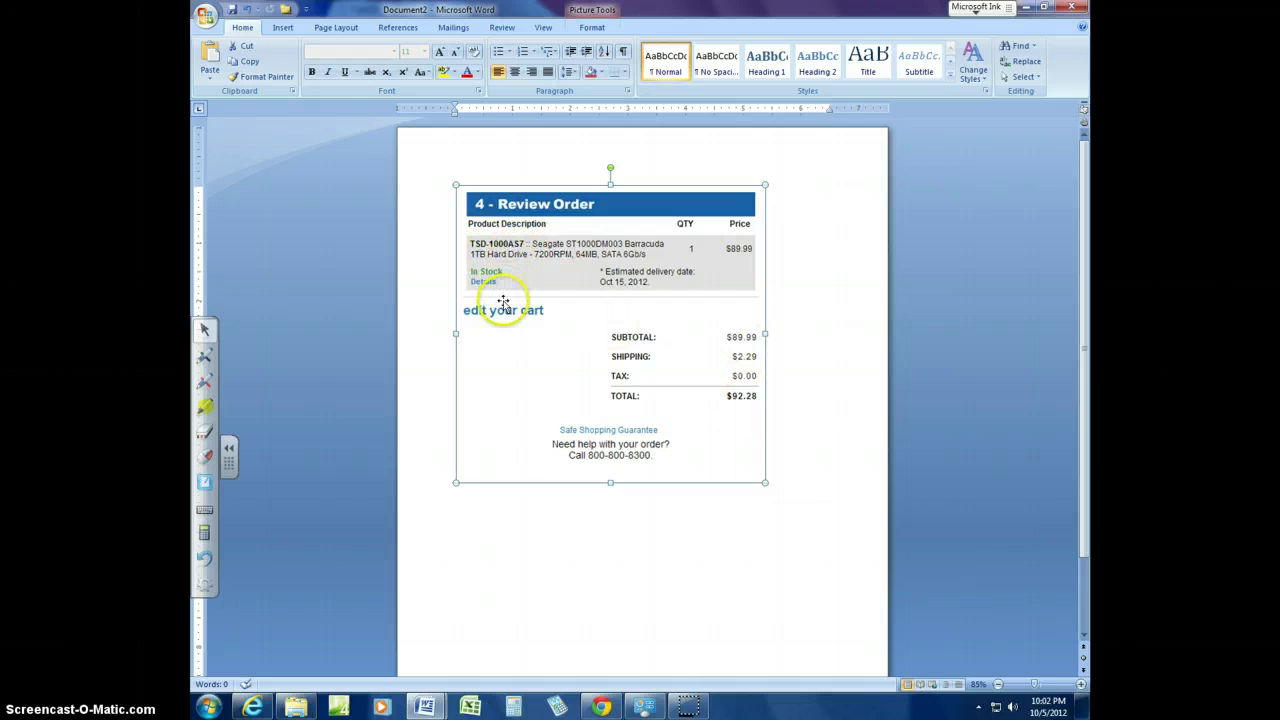
# - Switch to the TigerDirect checkout page in Chrome, open the cart for editing, and remove the Seagate Barracuda 1TB hard drive from it
pyautogui.click(601, 706)
pyautogui.scroll(5, 560, 305)
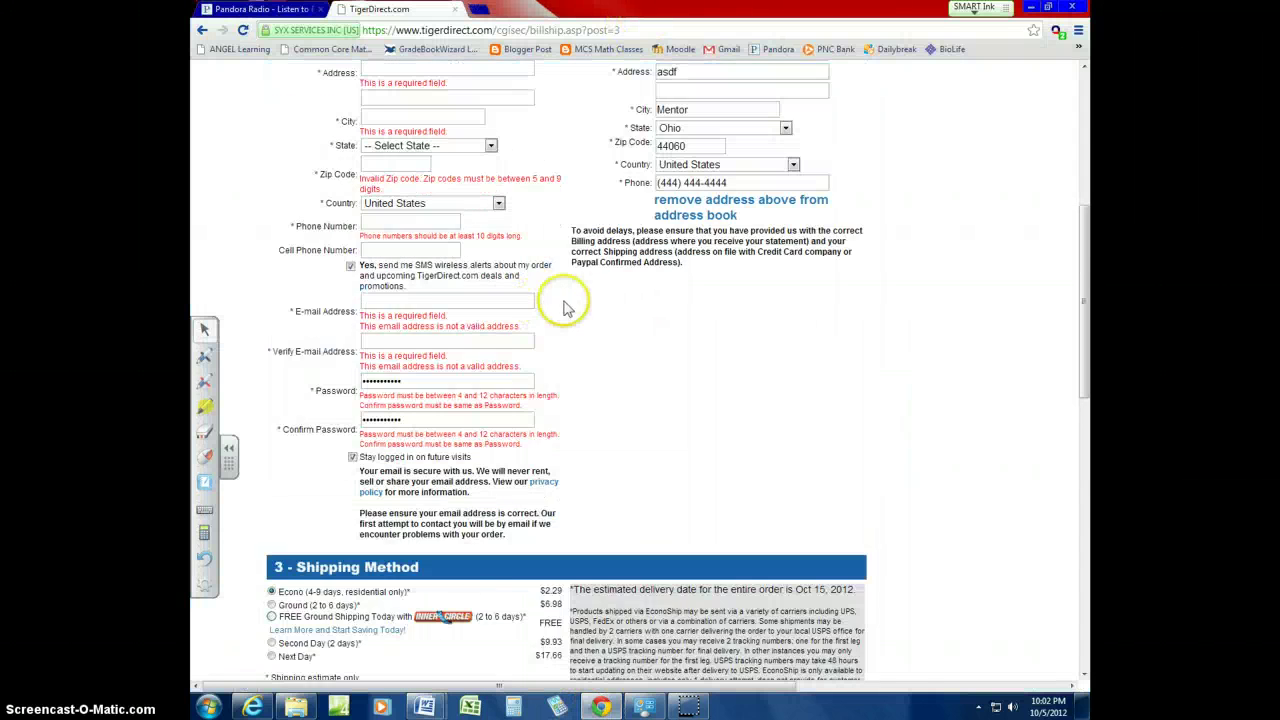
pyautogui.scroll(4, 565, 305)
pyautogui.scroll(1, 580, 300)
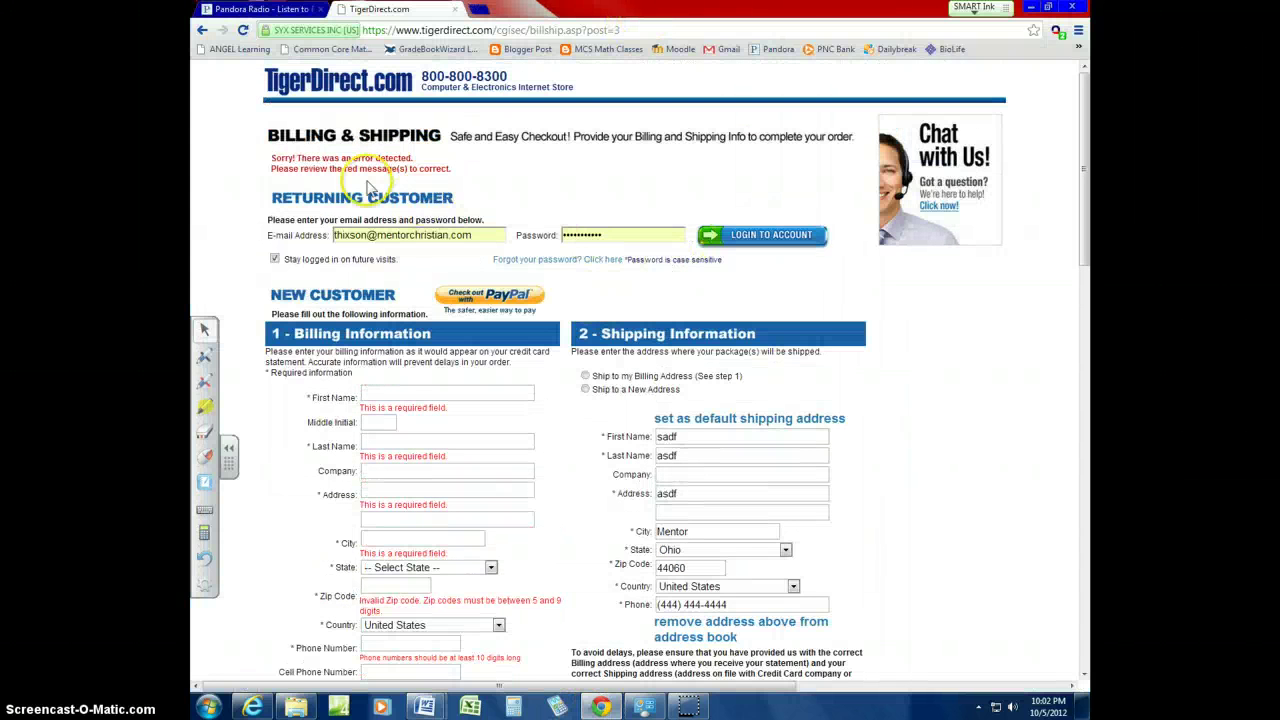
pyautogui.scroll(-10, 335, 170)
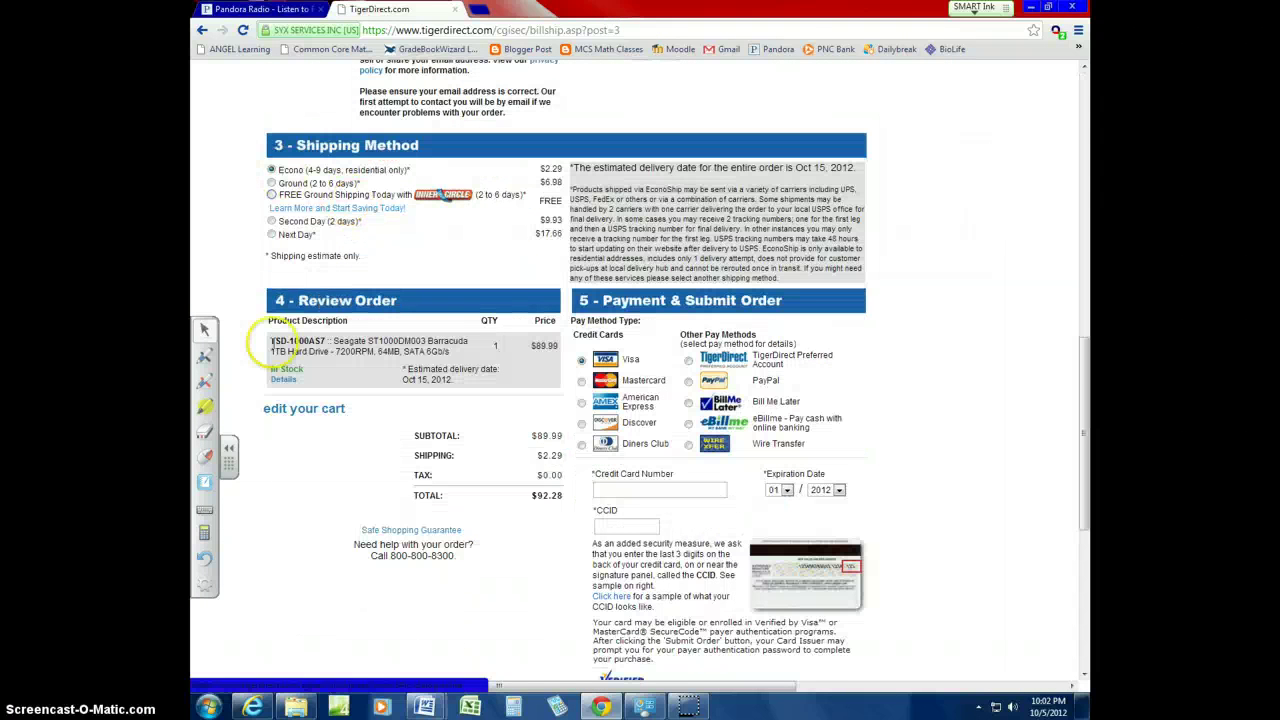
pyautogui.click(286, 411)
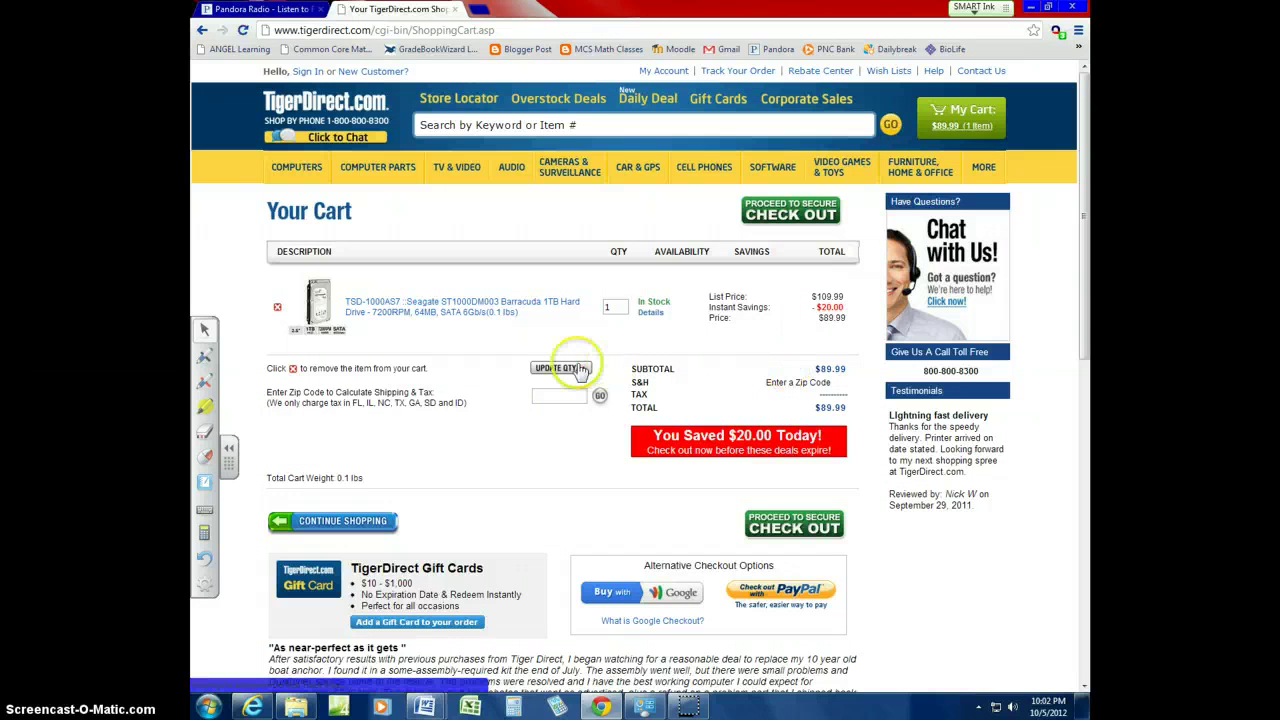
pyautogui.click(277, 308)
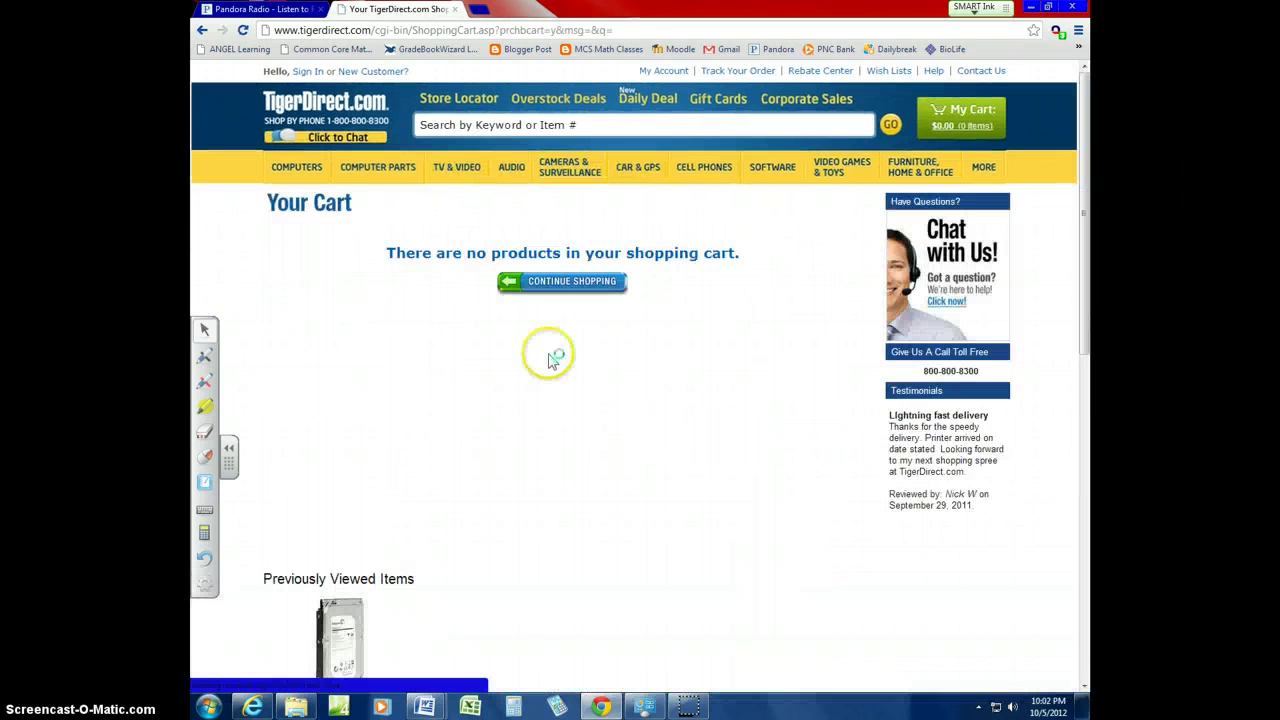
# - Collapse the floating SMART tools, switch back to the Word document, and deselect the order picture
pyautogui.click(229, 445)
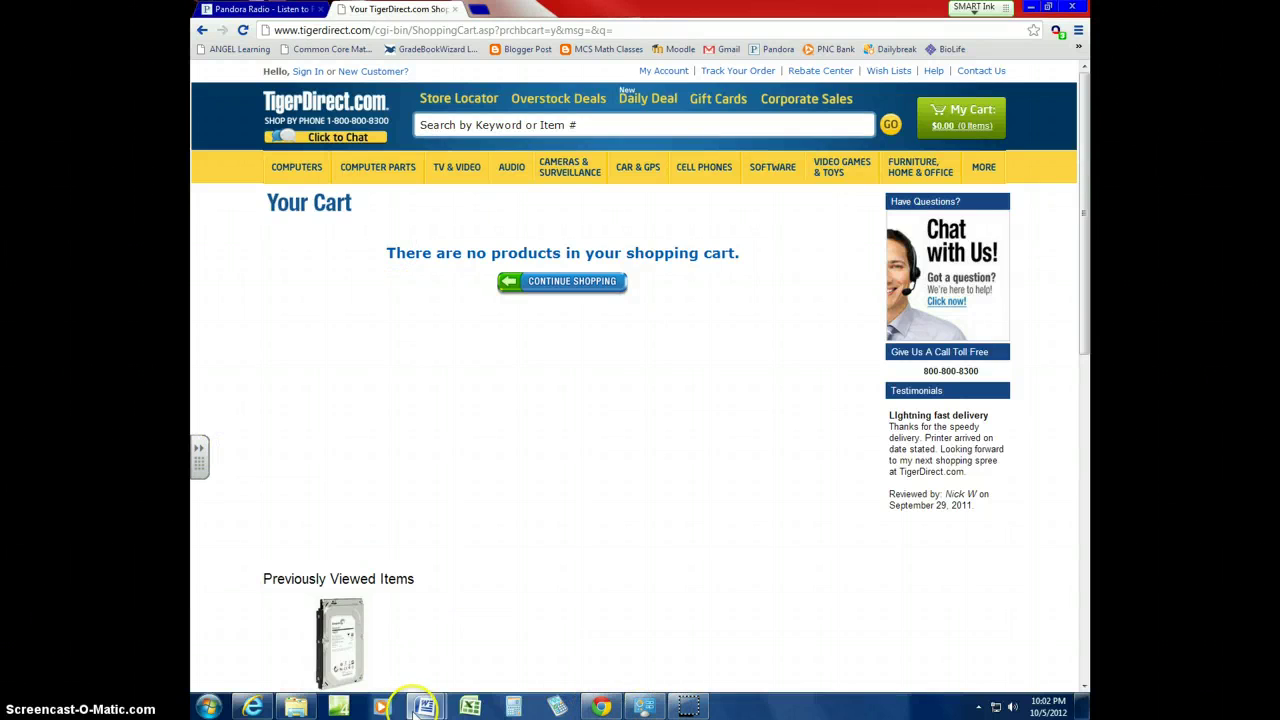
pyautogui.moveTo(425, 705)
pyautogui.click(498, 627)
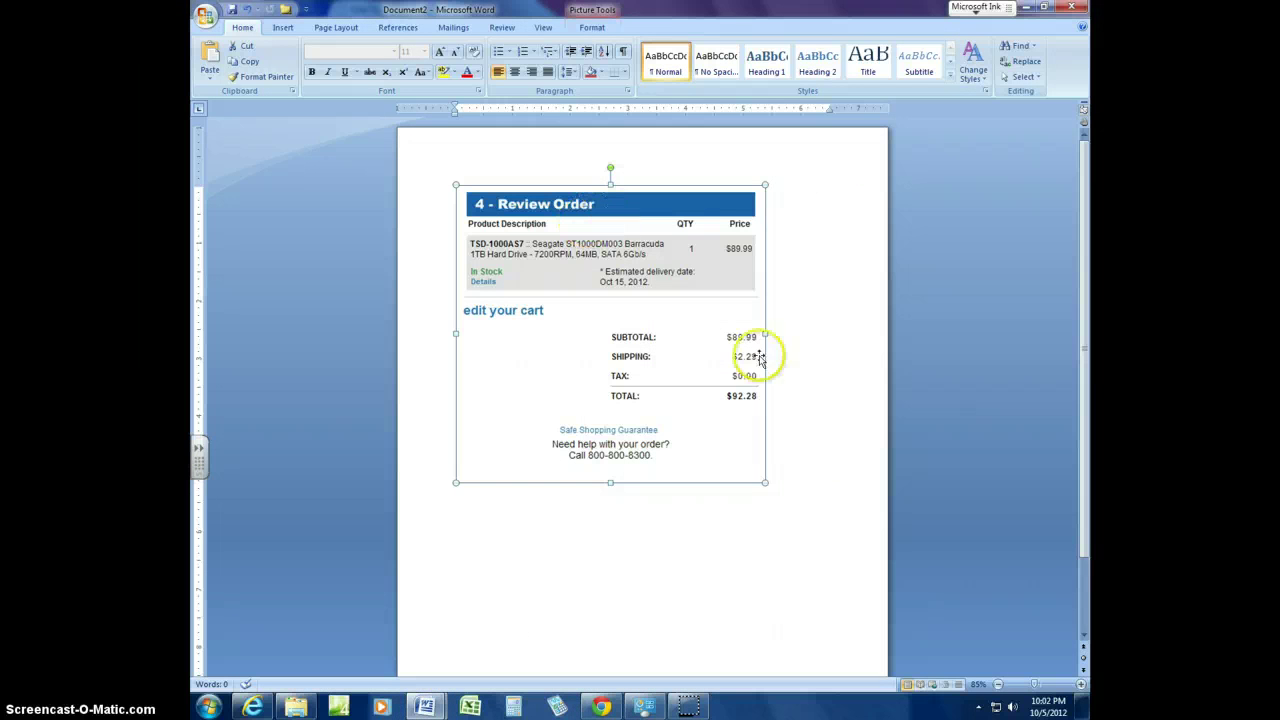
pyautogui.click(826, 534)
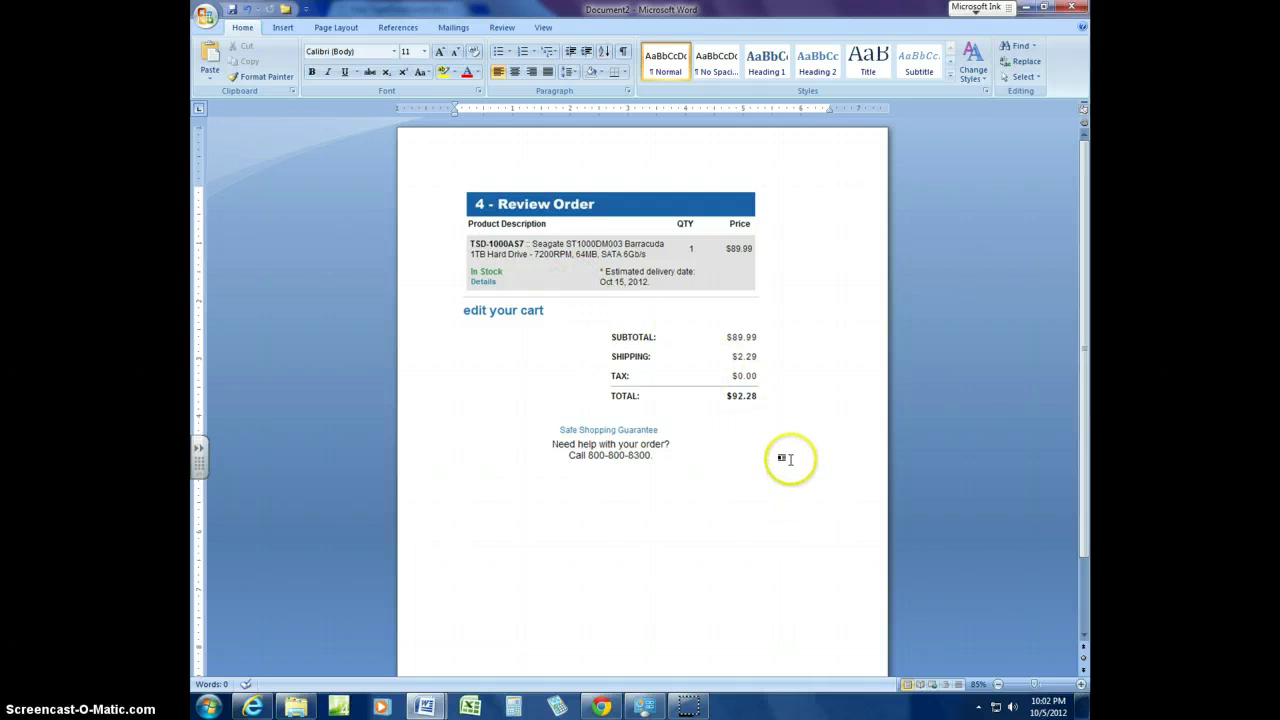
pyautogui.click(789, 459)
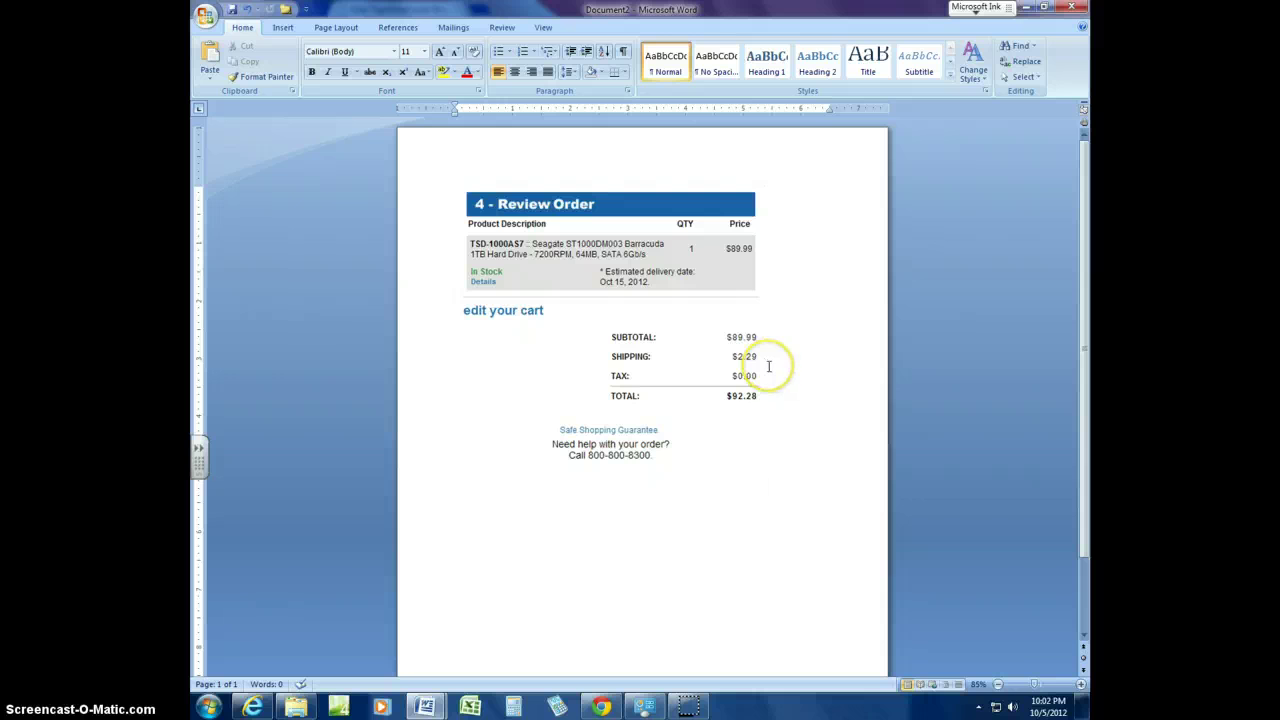